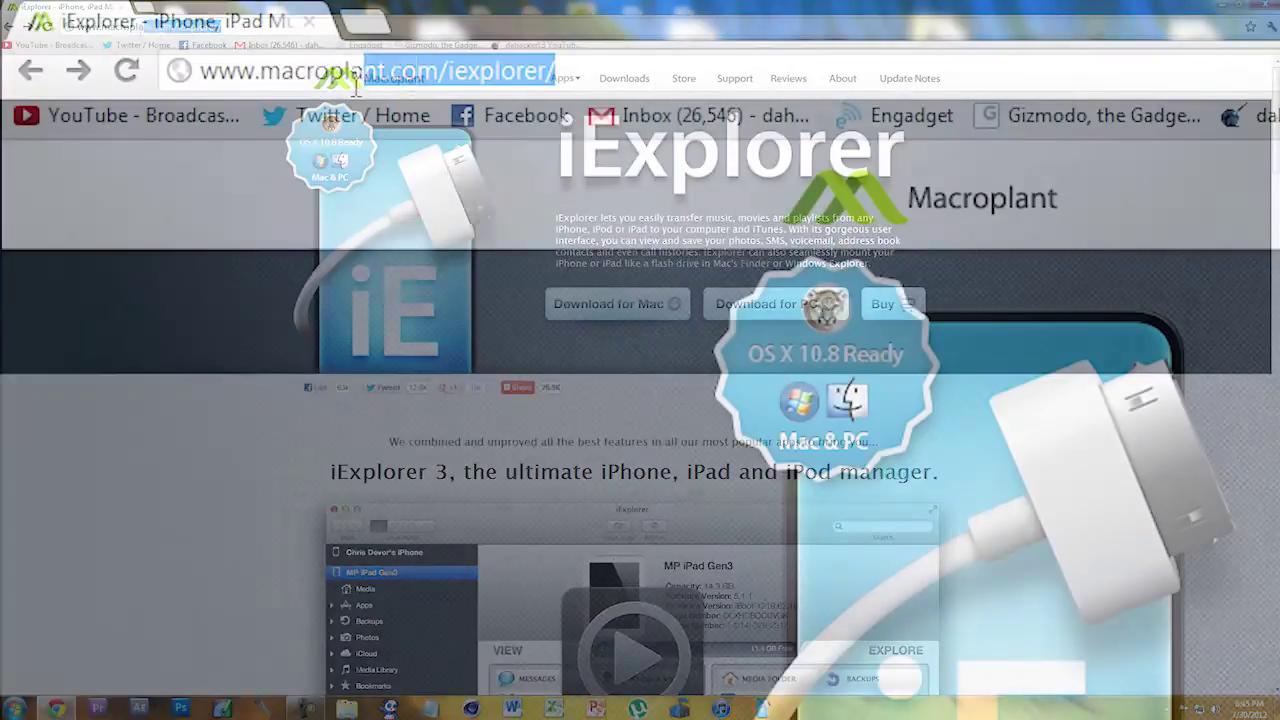
# - Highlight the Macroplant page address, then download the iExplorer_3_Setup.exe Windows installer
pyautogui.click(62, 28)
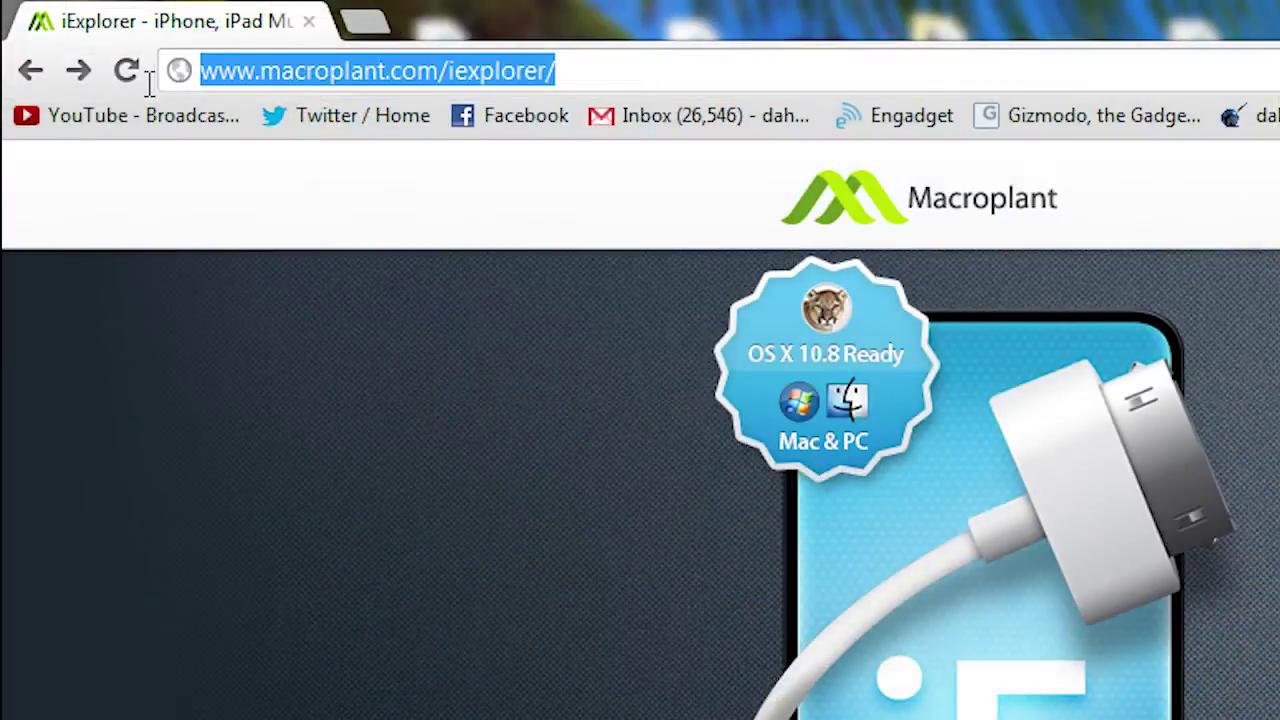
pyautogui.moveTo(634, 66)
pyautogui.mouseDown()
pyautogui.moveTo(163, 70)
pyautogui.moveTo(603, 66)
pyautogui.mouseUp()
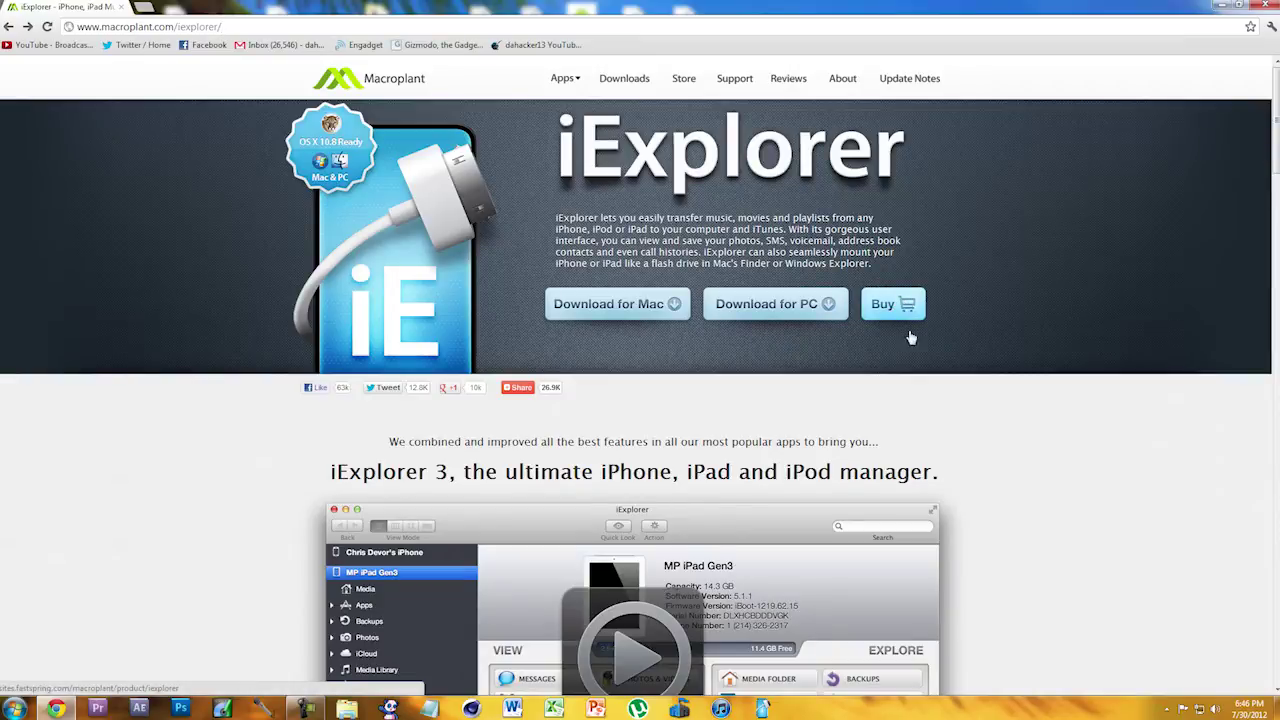
pyautogui.click(757, 308)
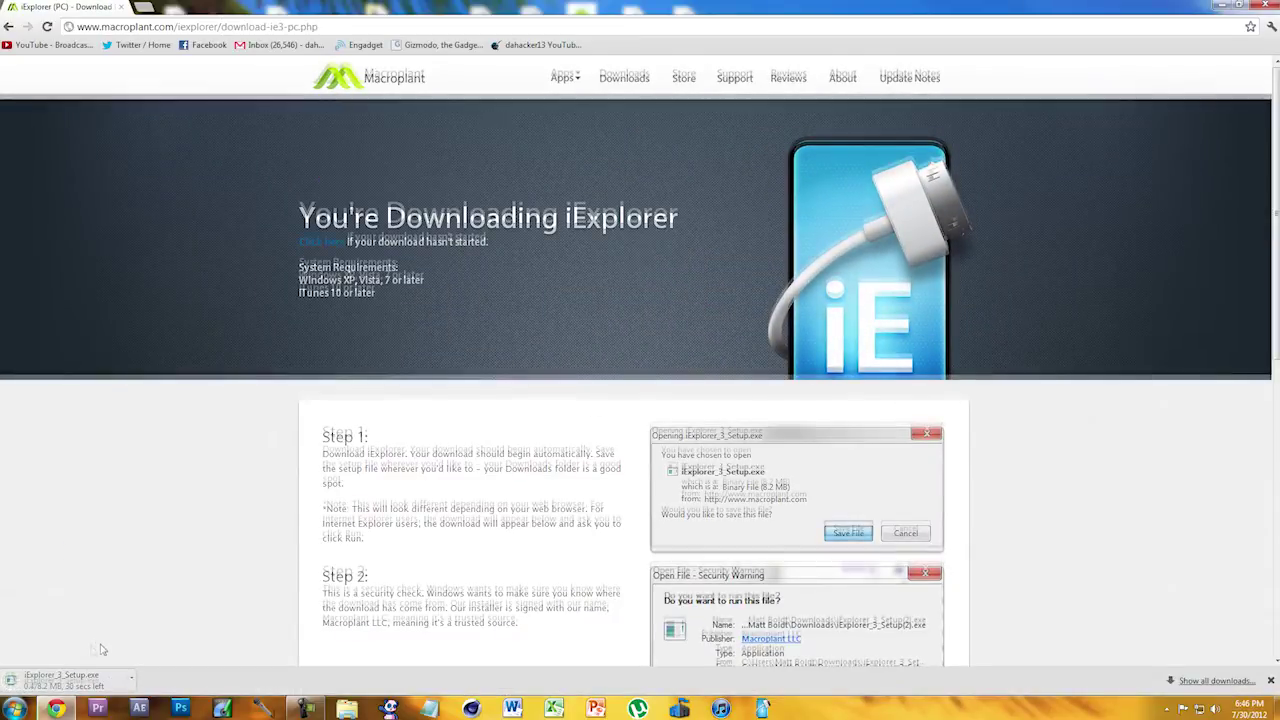
# - Install iExplorer in English with the default folder, no extra icons and the EldoS driver, then launch it
pyautogui.click(95, 683)
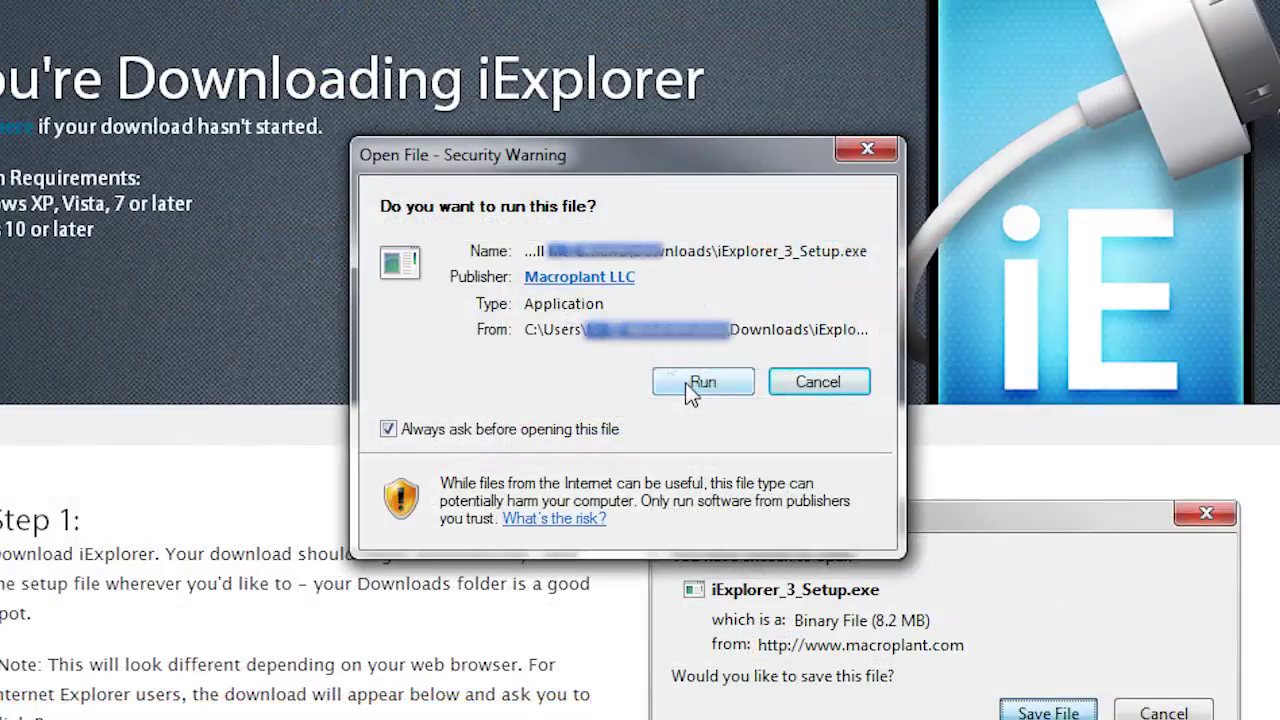
pyautogui.click(672, 366)
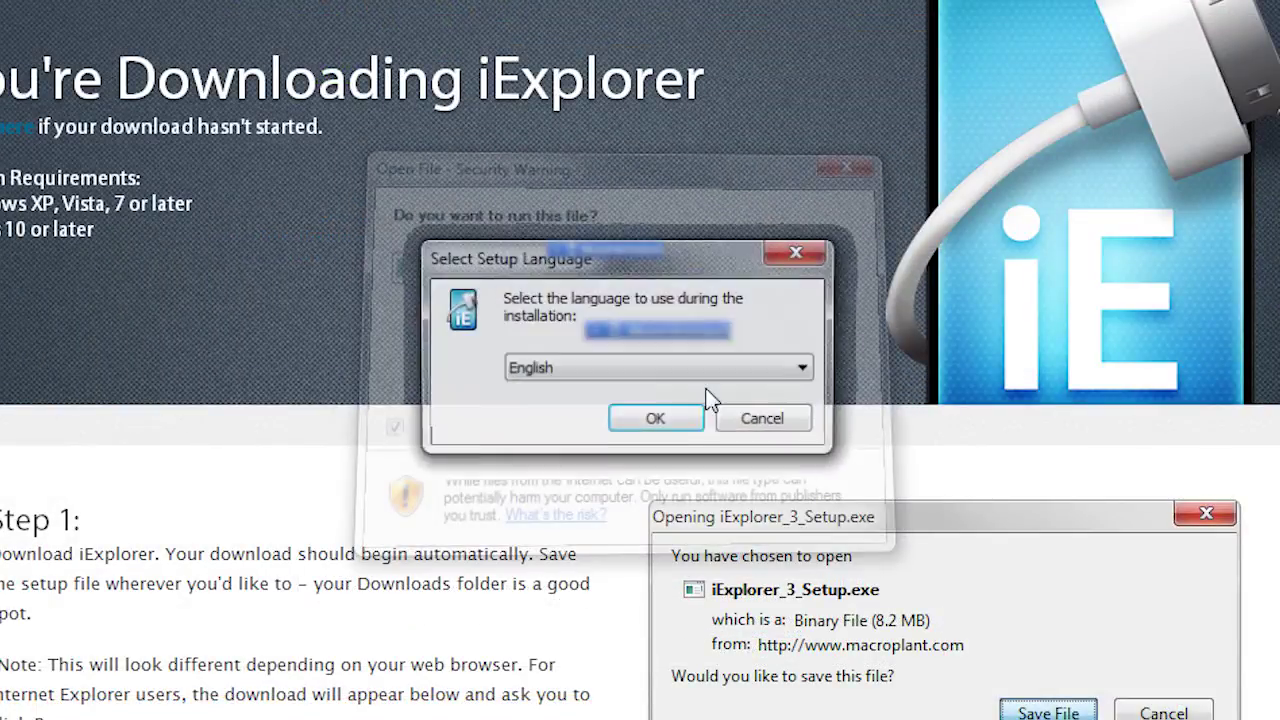
pyautogui.click(665, 419)
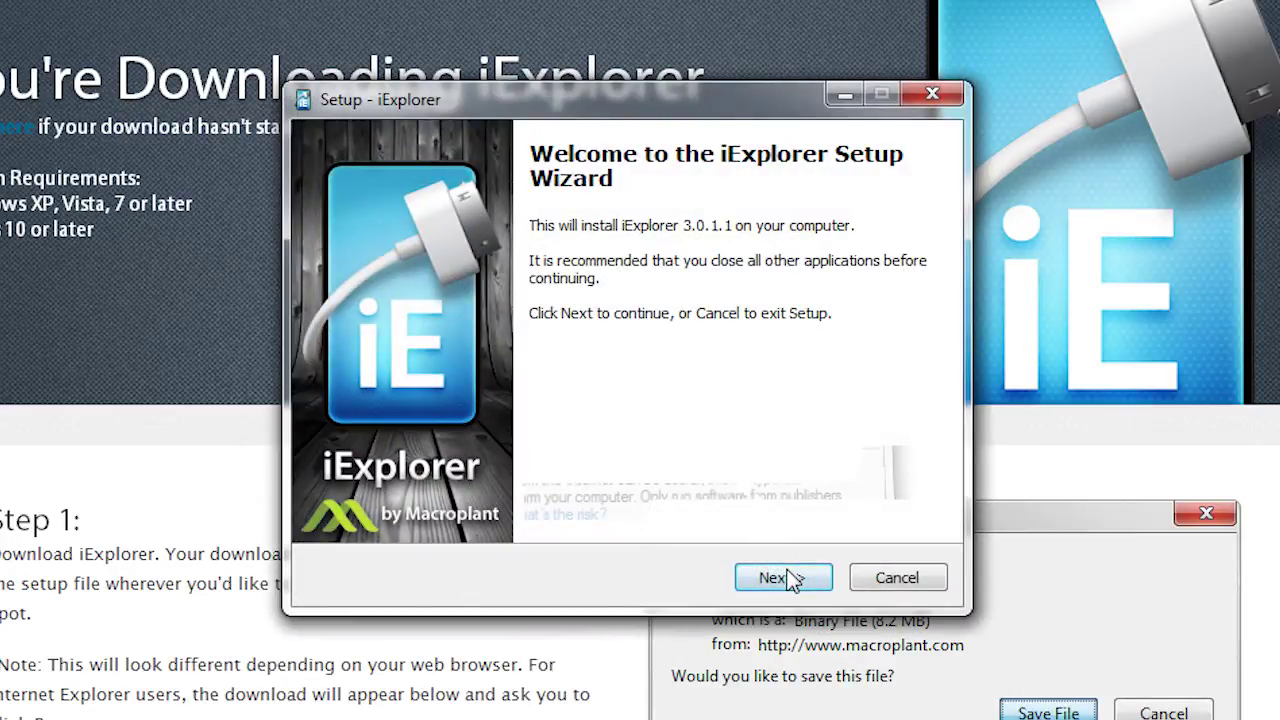
pyautogui.click(780, 577)
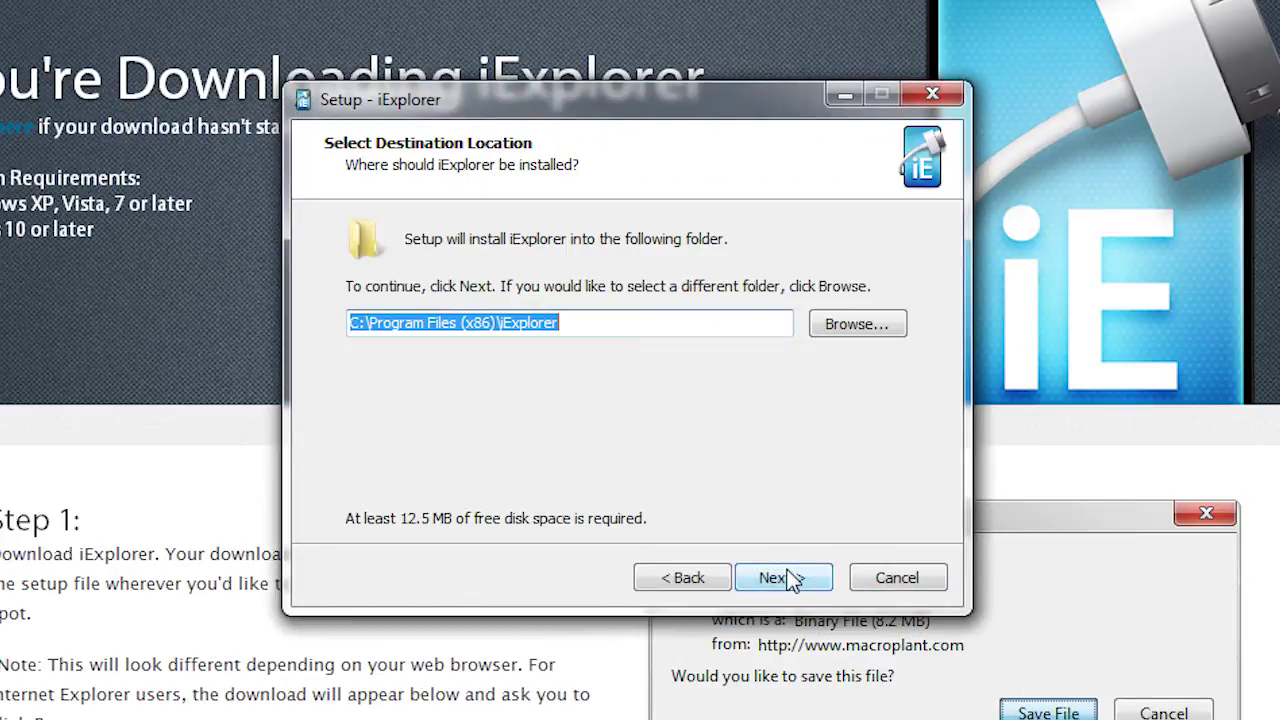
pyautogui.click(790, 578)
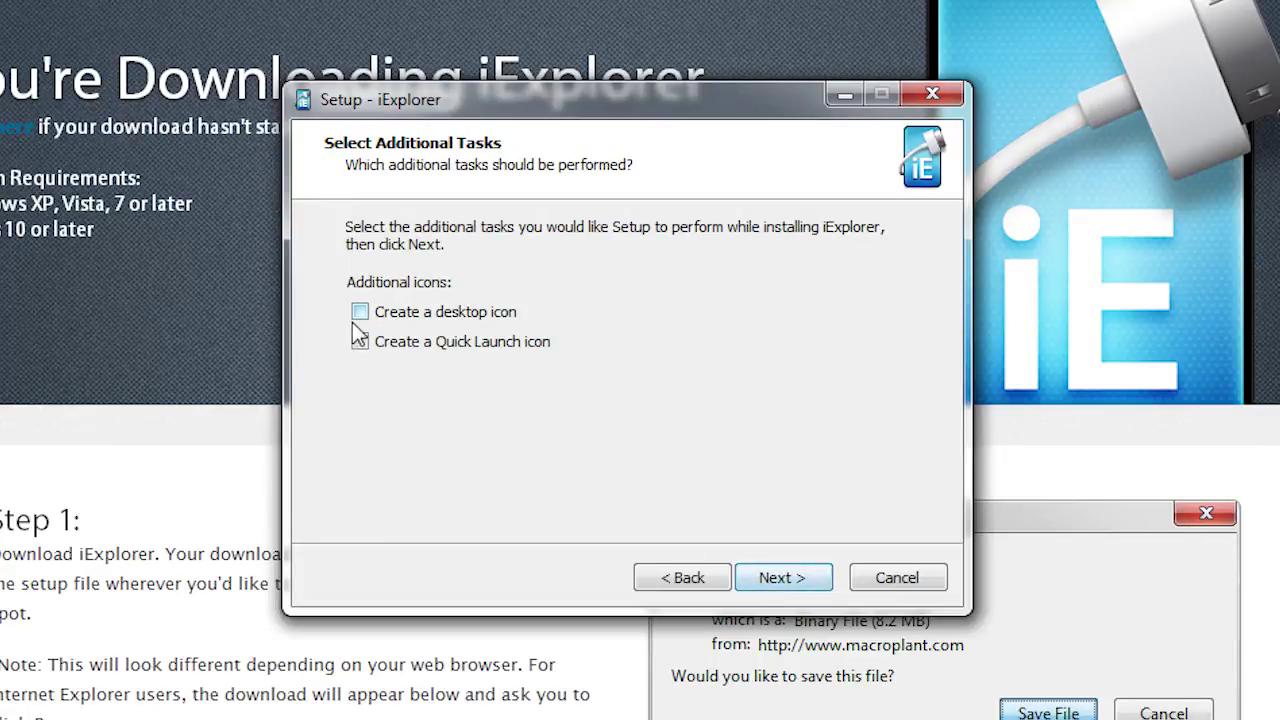
pyautogui.click(773, 581)
pyautogui.click(773, 581)
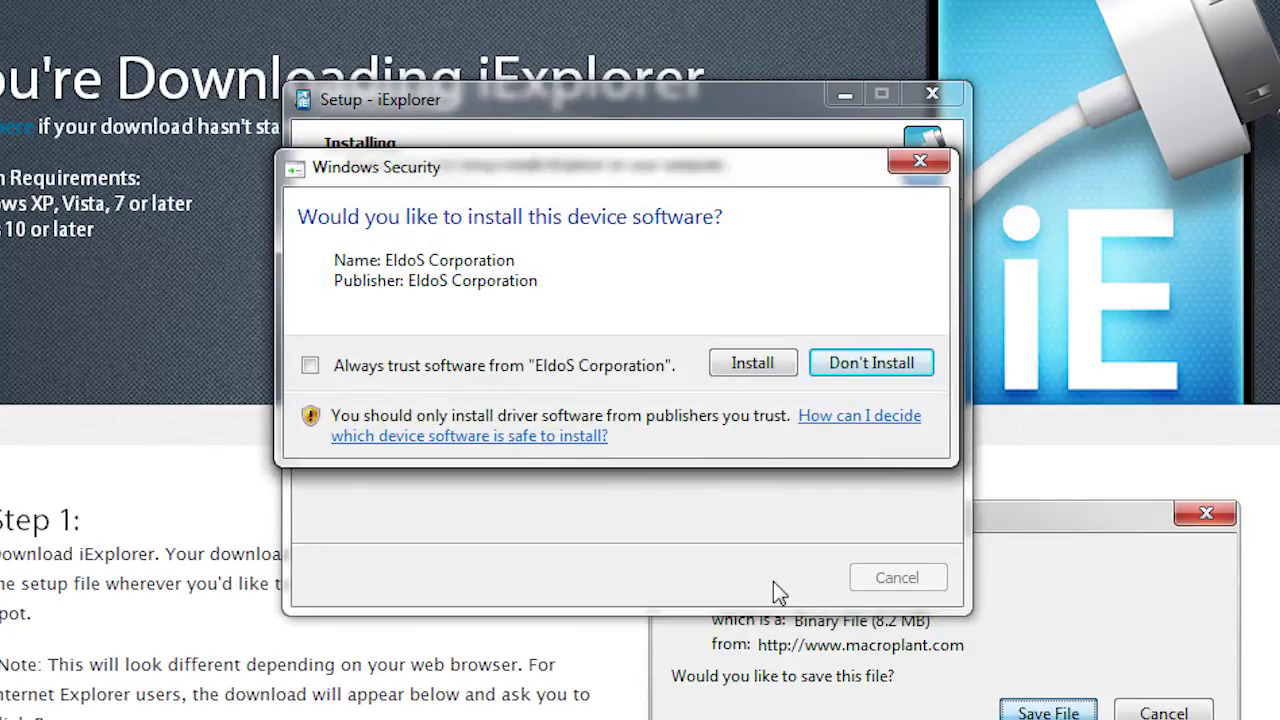
pyautogui.click(855, 368)
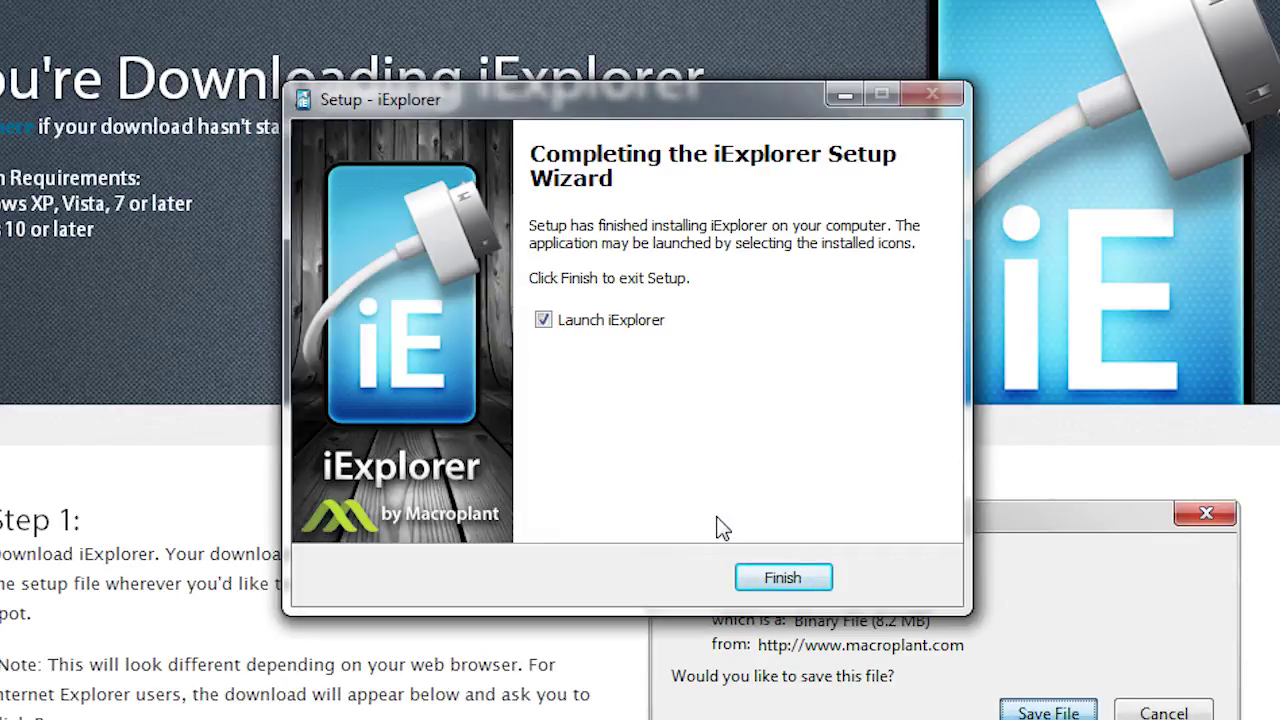
pyautogui.click(782, 578)
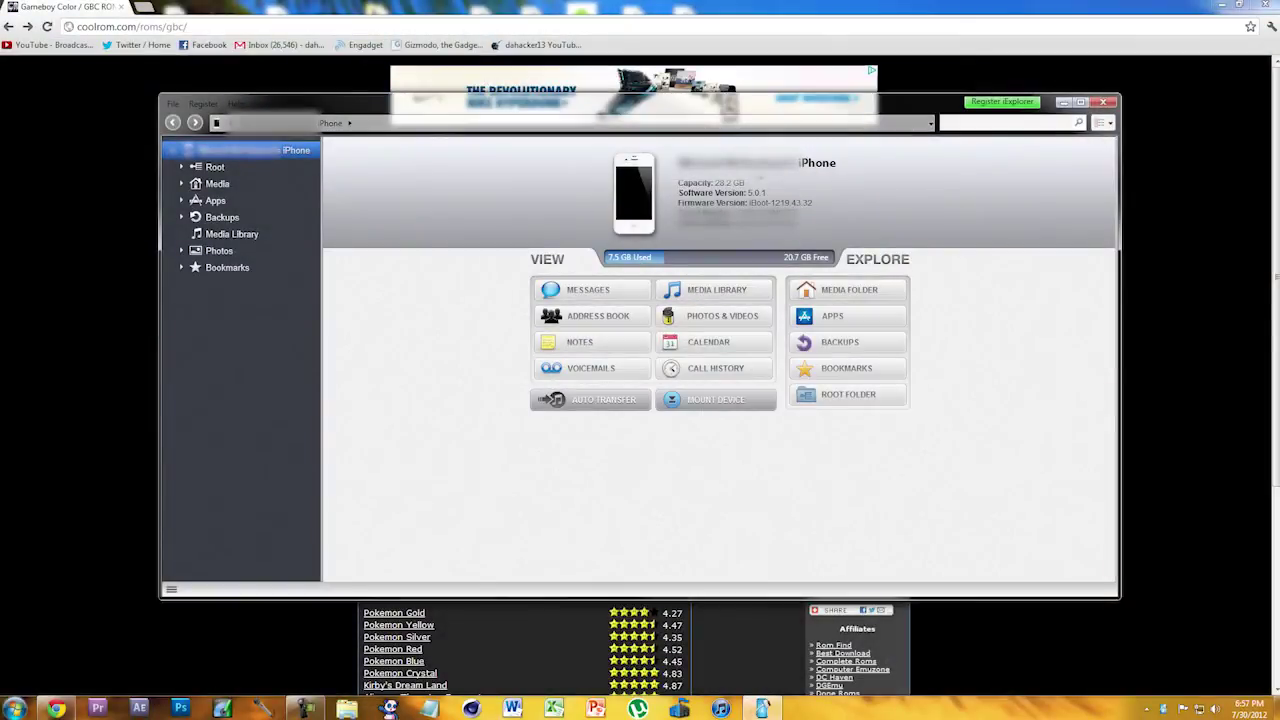
# - On CoolROM, list Game Boy Color games starting with S and start downloading Superman
pyautogui.click(1063, 103)
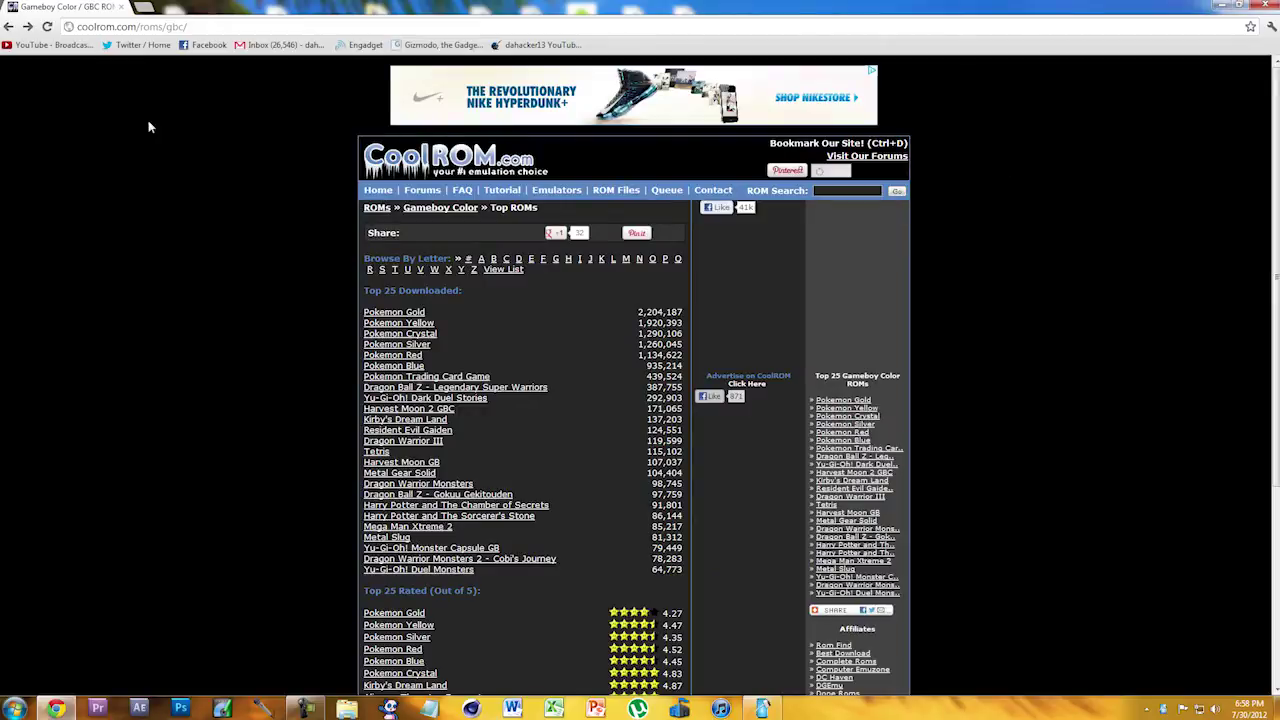
pyautogui.click(213, 27)
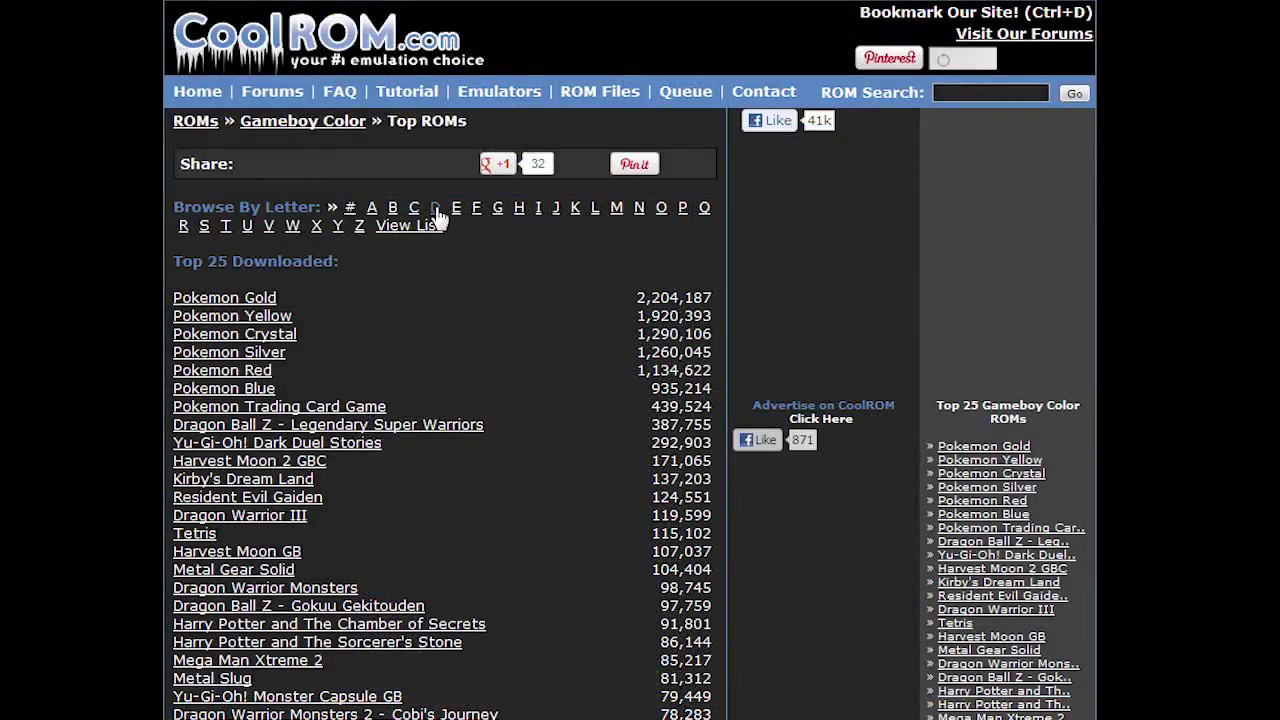
pyautogui.click(205, 237)
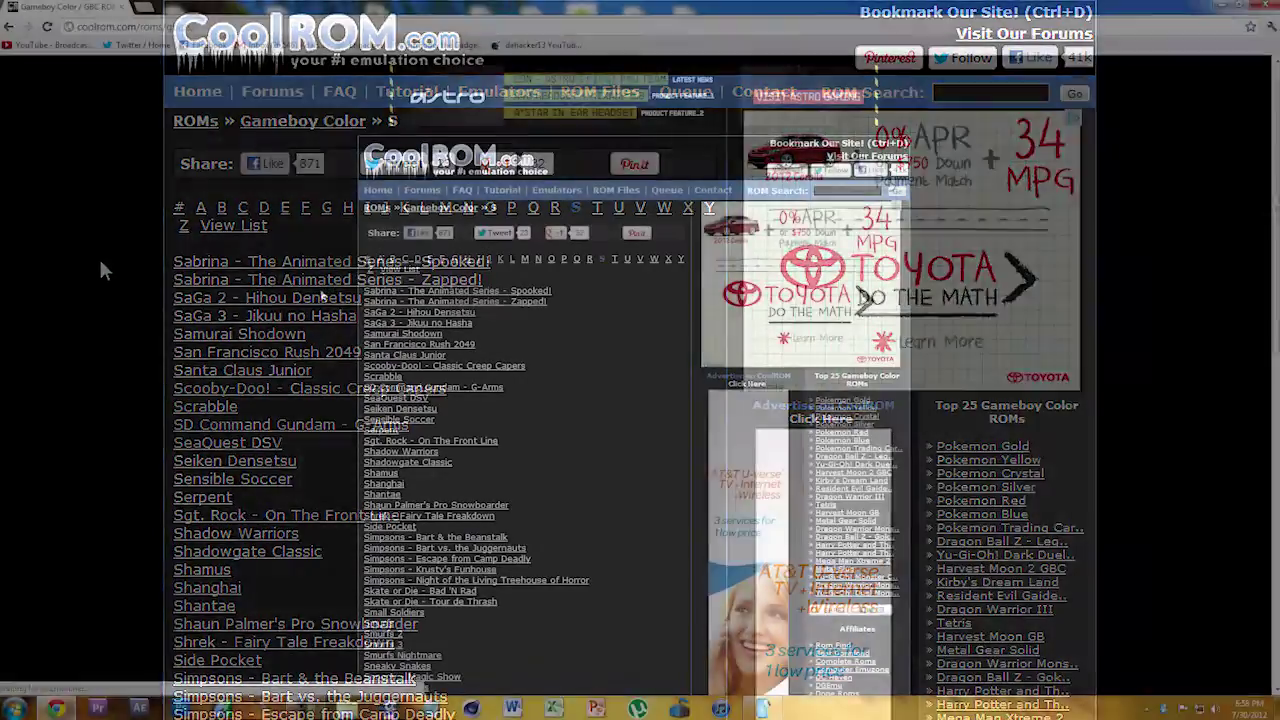
pyautogui.scroll(-3, 320, 296)
pyautogui.scroll(-2, 320, 296)
pyautogui.scroll(-2, 322, 298)
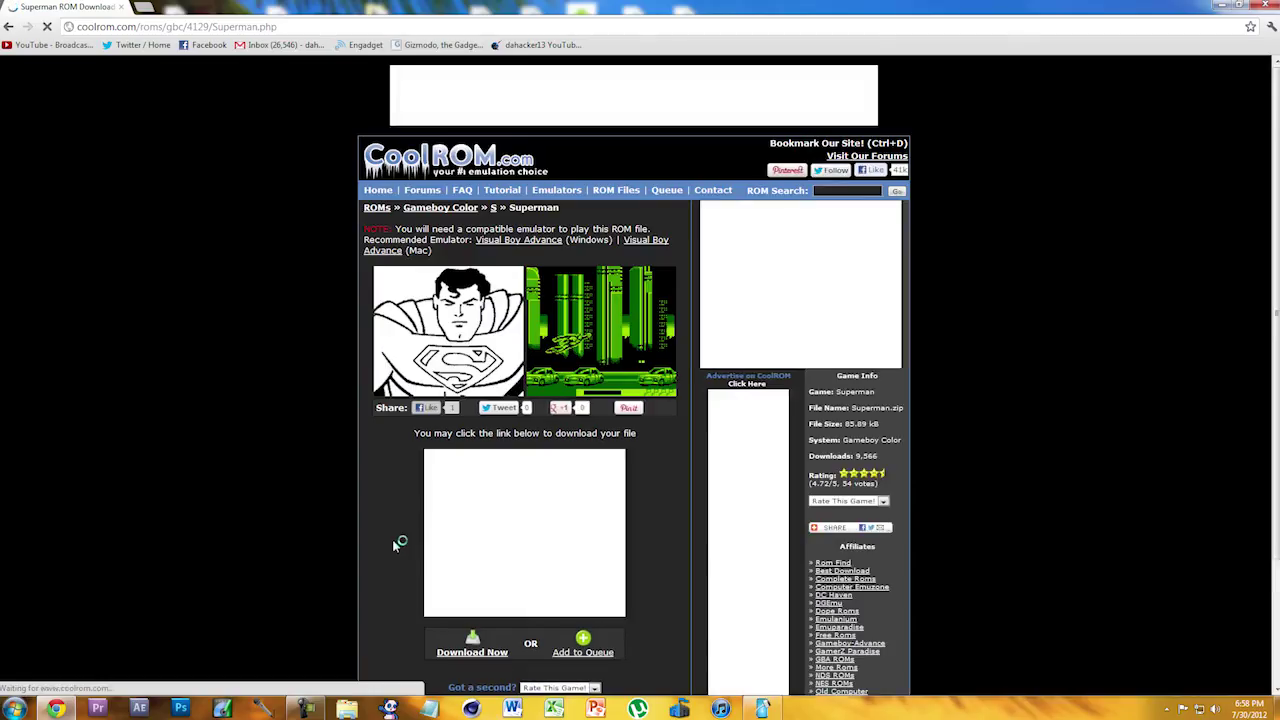
pyautogui.scroll(-3, 380, 436)
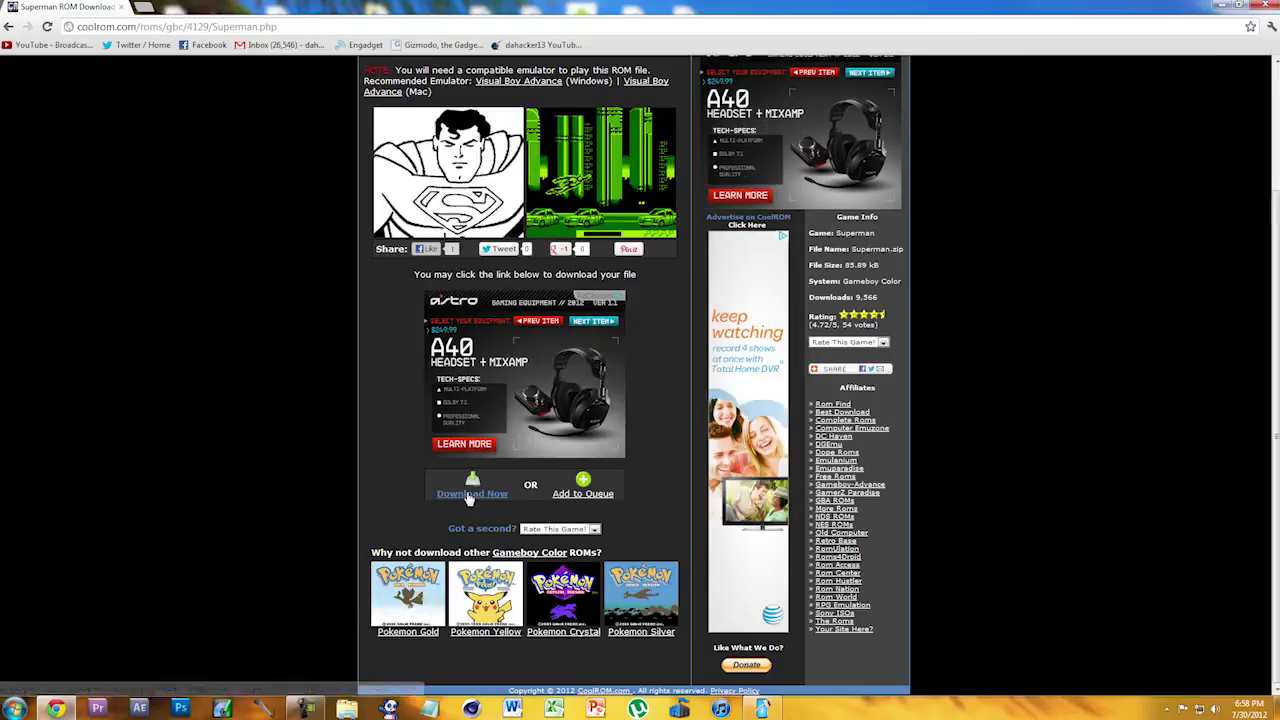
pyautogui.click(431, 500)
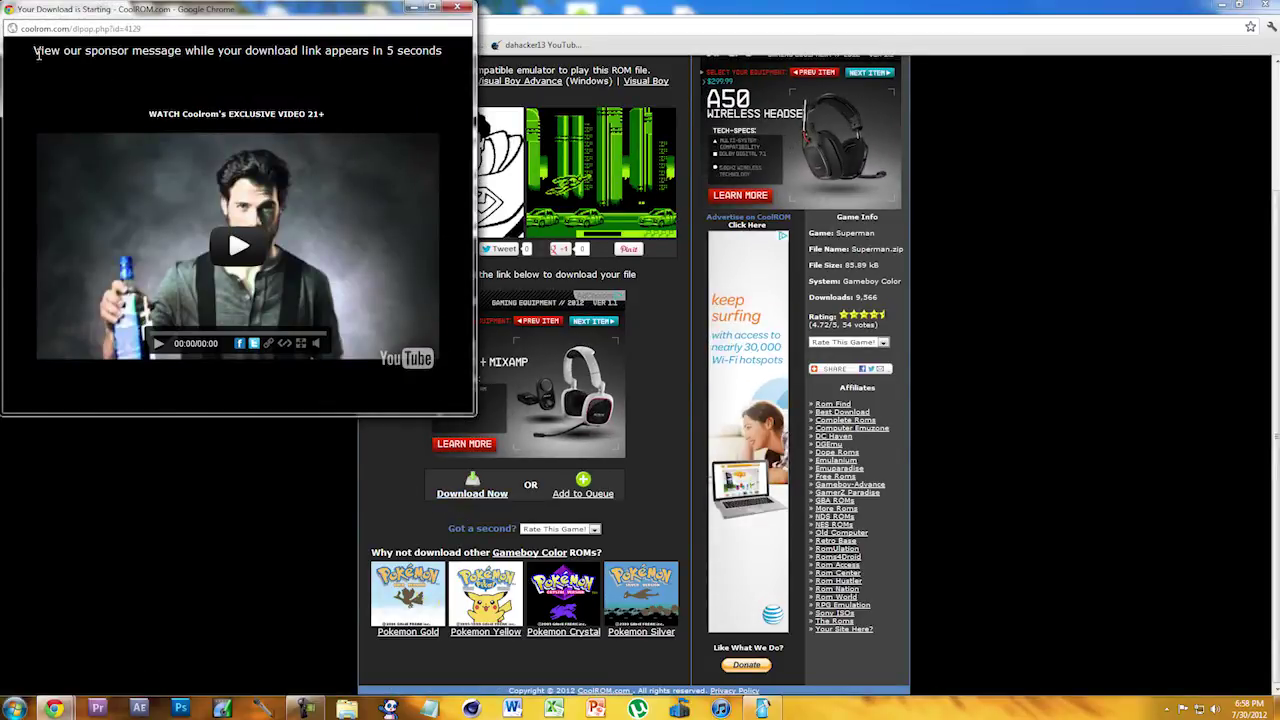
# - Highlight the download countdown message, then show Superman (1).zip in its Downloads folder
pyautogui.moveTo(36, 52); pyautogui.dragTo(448, 54)
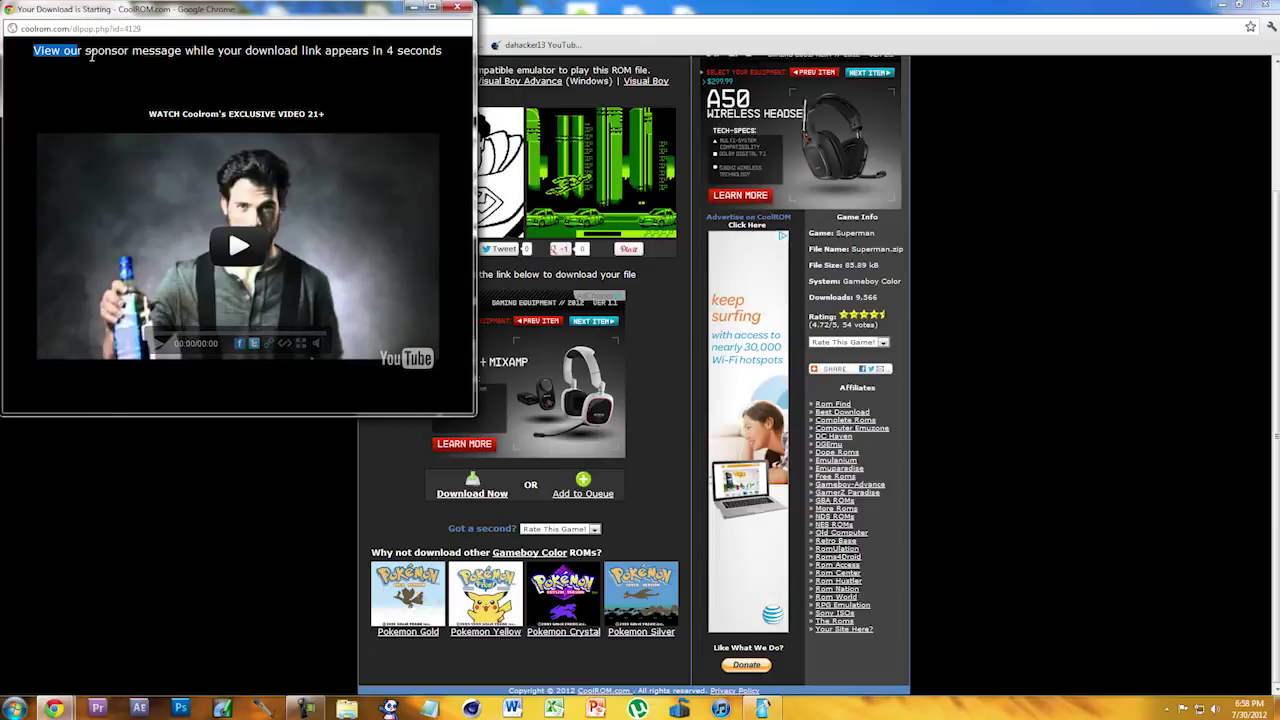
pyautogui.click(441, 74)
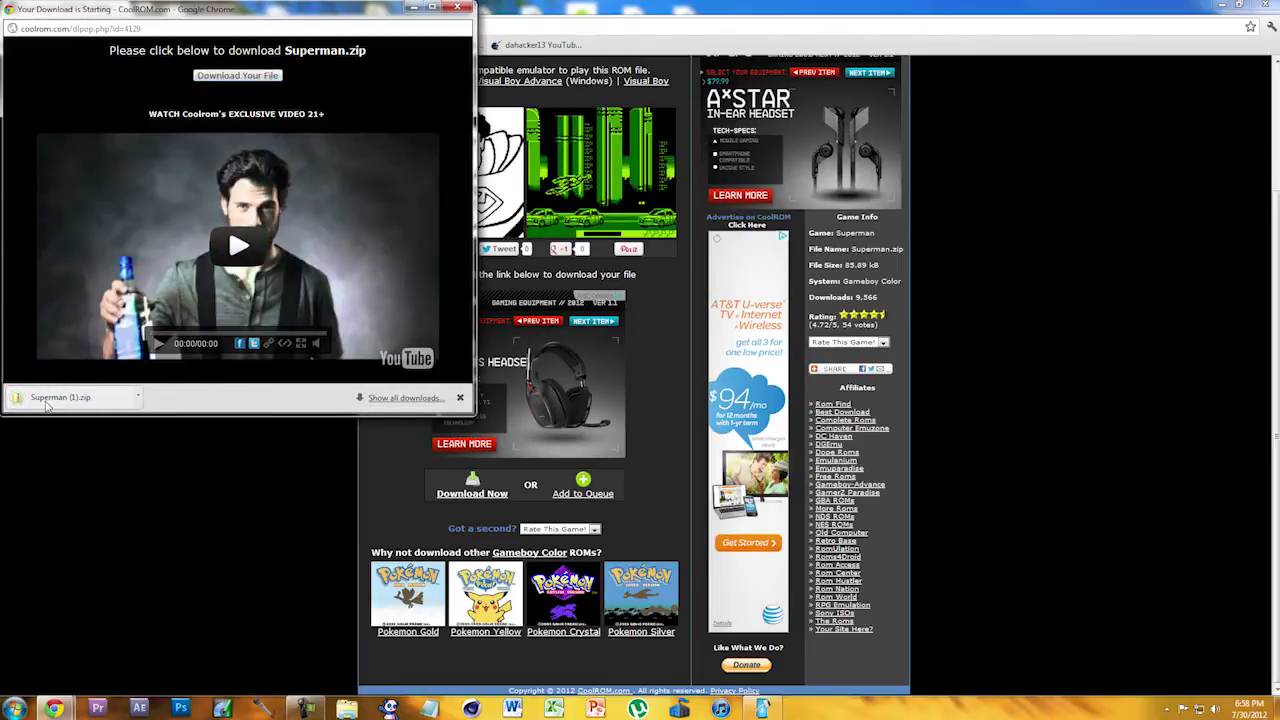
pyautogui.click(140, 399)
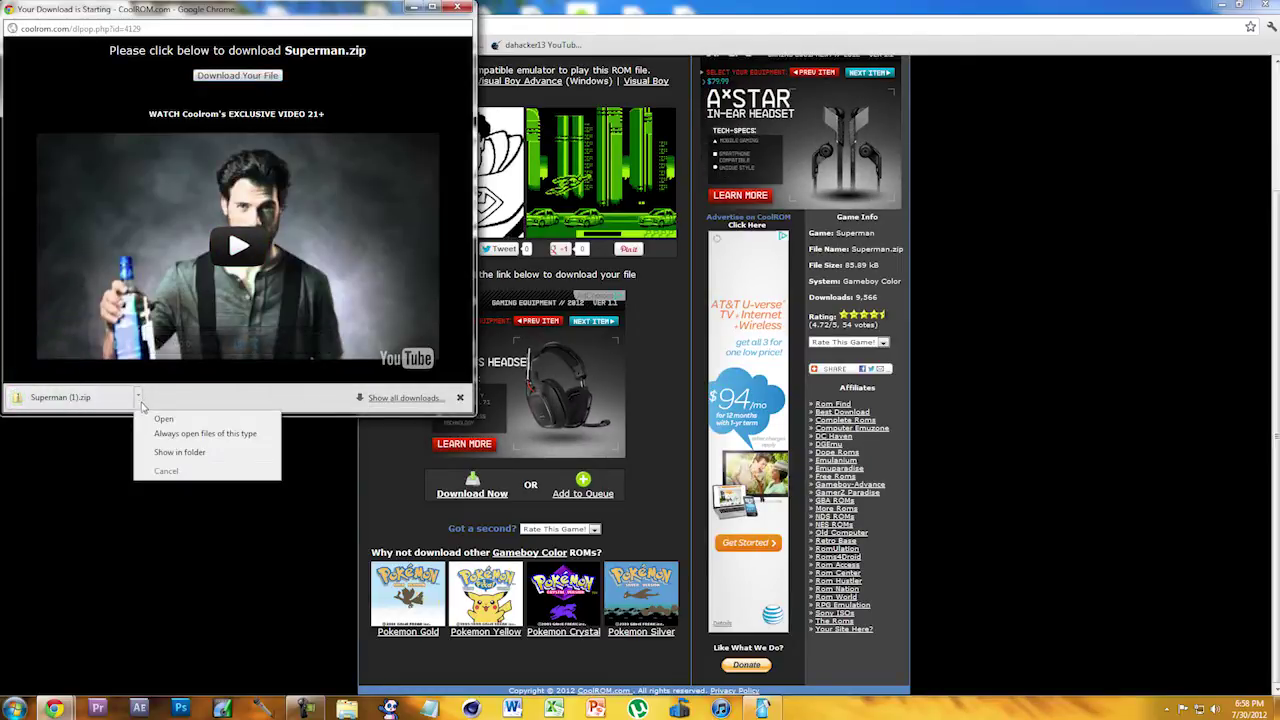
pyautogui.click(175, 453)
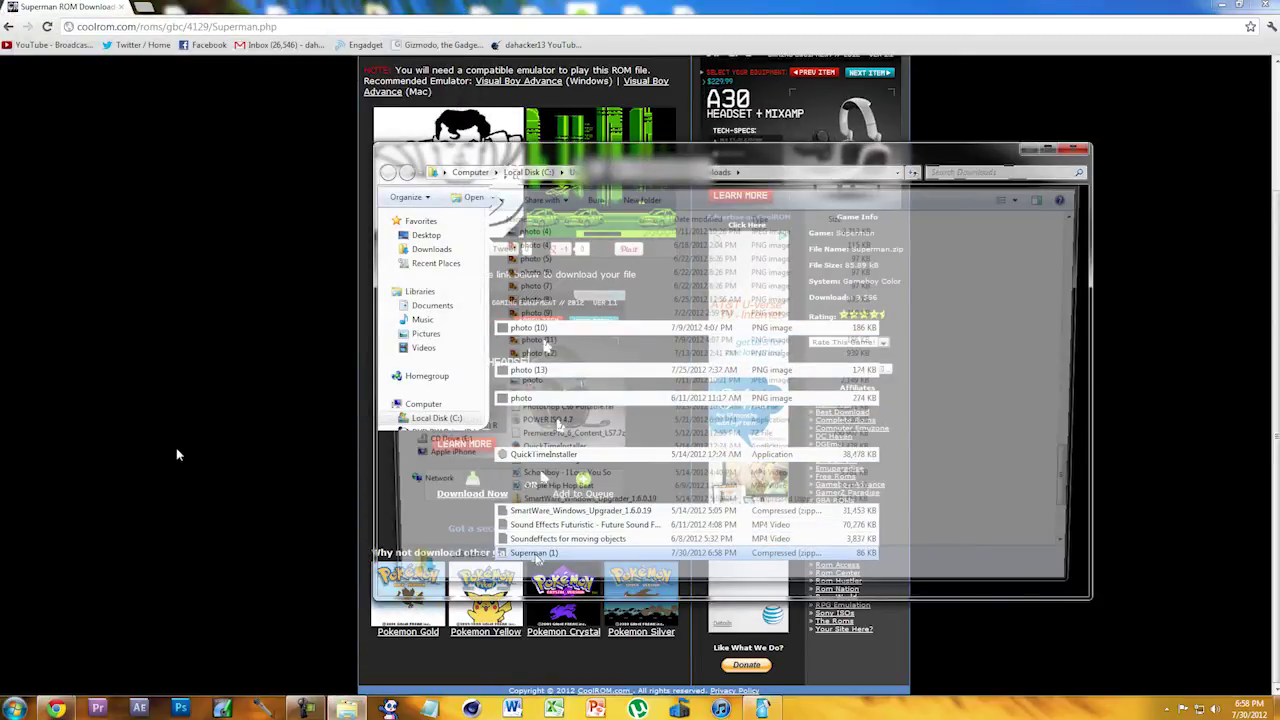
# - Open Superman (1).zip with 7-Zip to list its contents, then close the Downloads window
pyautogui.rightClick(537, 558)
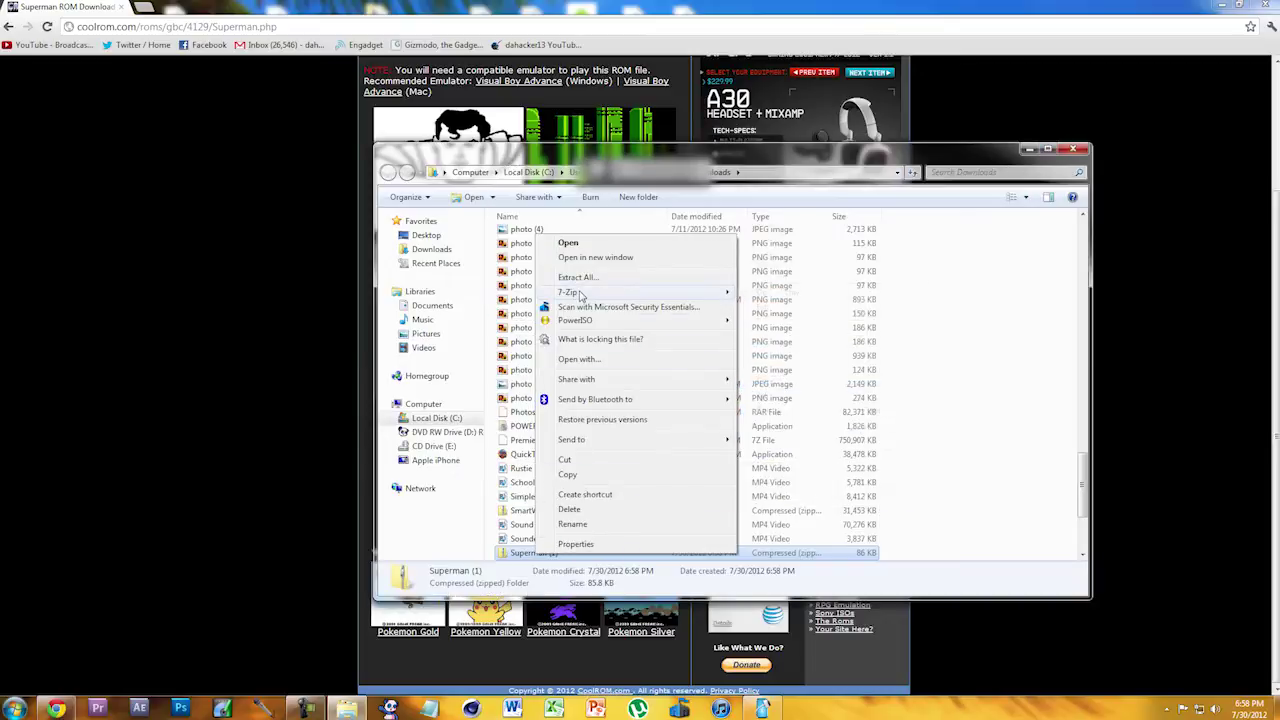
pyautogui.moveTo(570, 292)
pyautogui.click(752, 292)
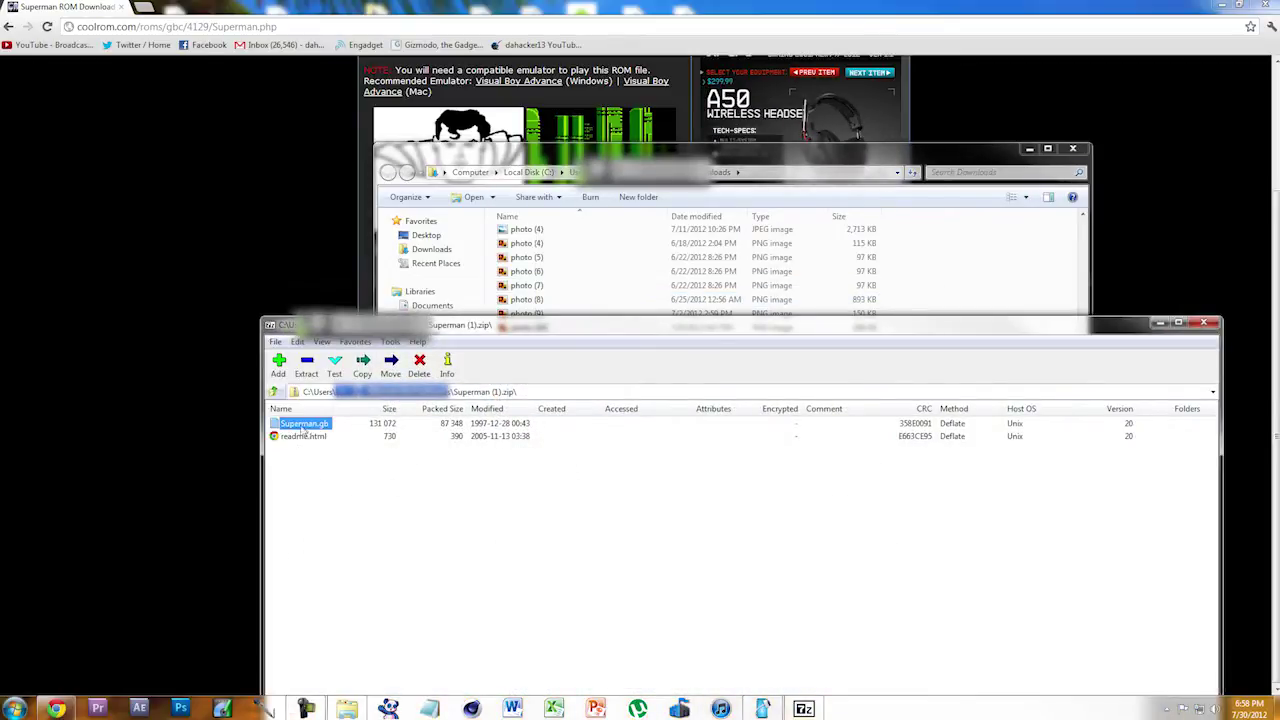
pyautogui.click(1082, 149)
# - Dock 7-Zip on the left half and expand the iPhone's Root and var folders
pyautogui.press('super+Left')
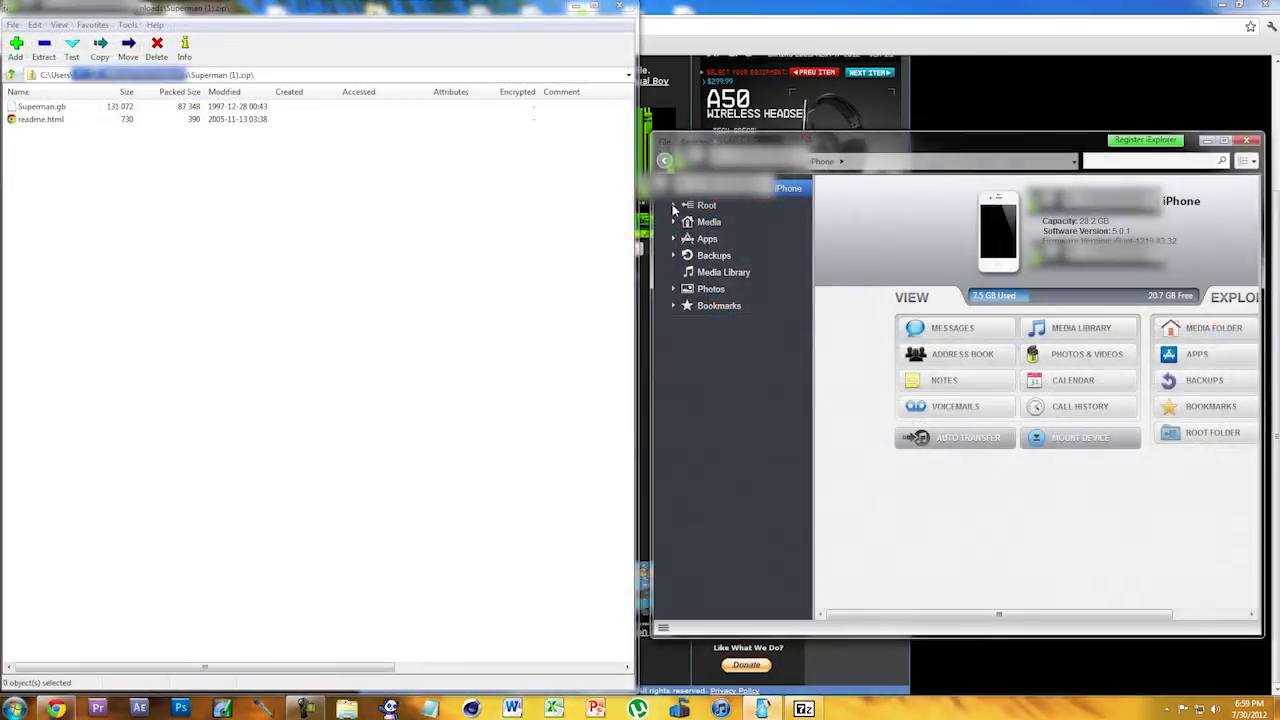
pyautogui.click(673, 205)
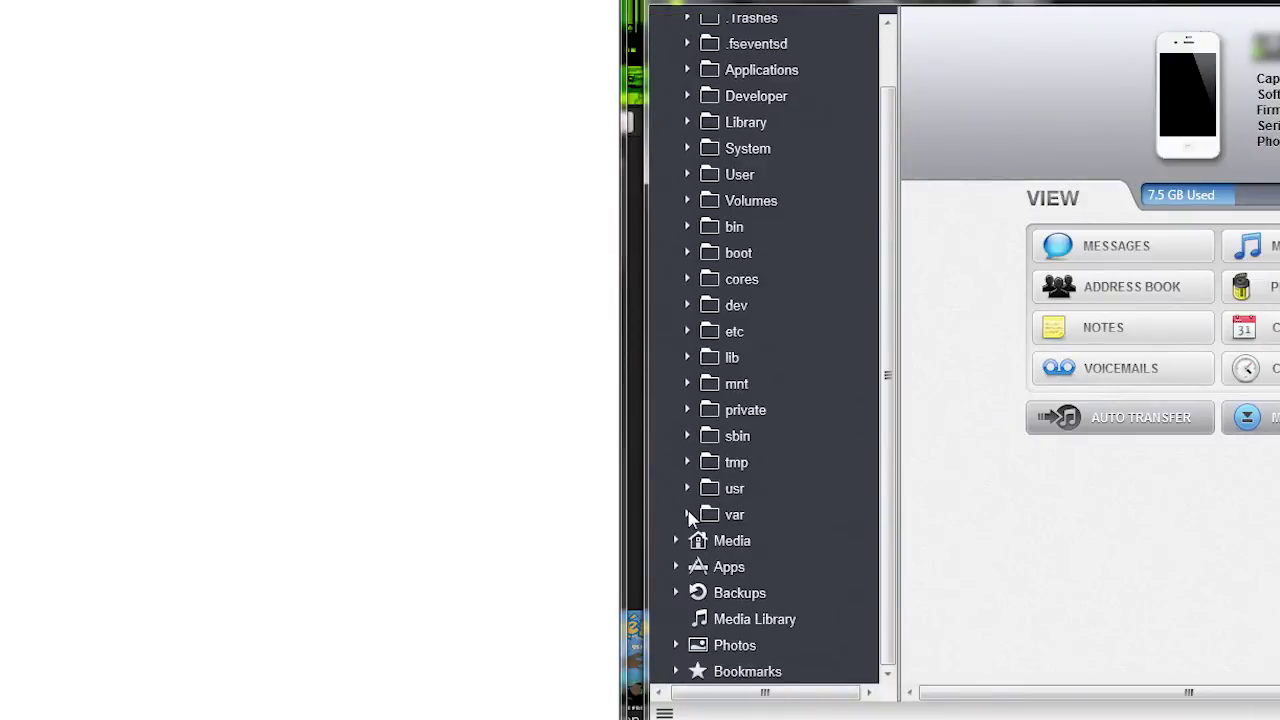
pyautogui.click(688, 514)
pyautogui.scroll(-2, 650, 485)
pyautogui.scroll(-2, 664, 476)
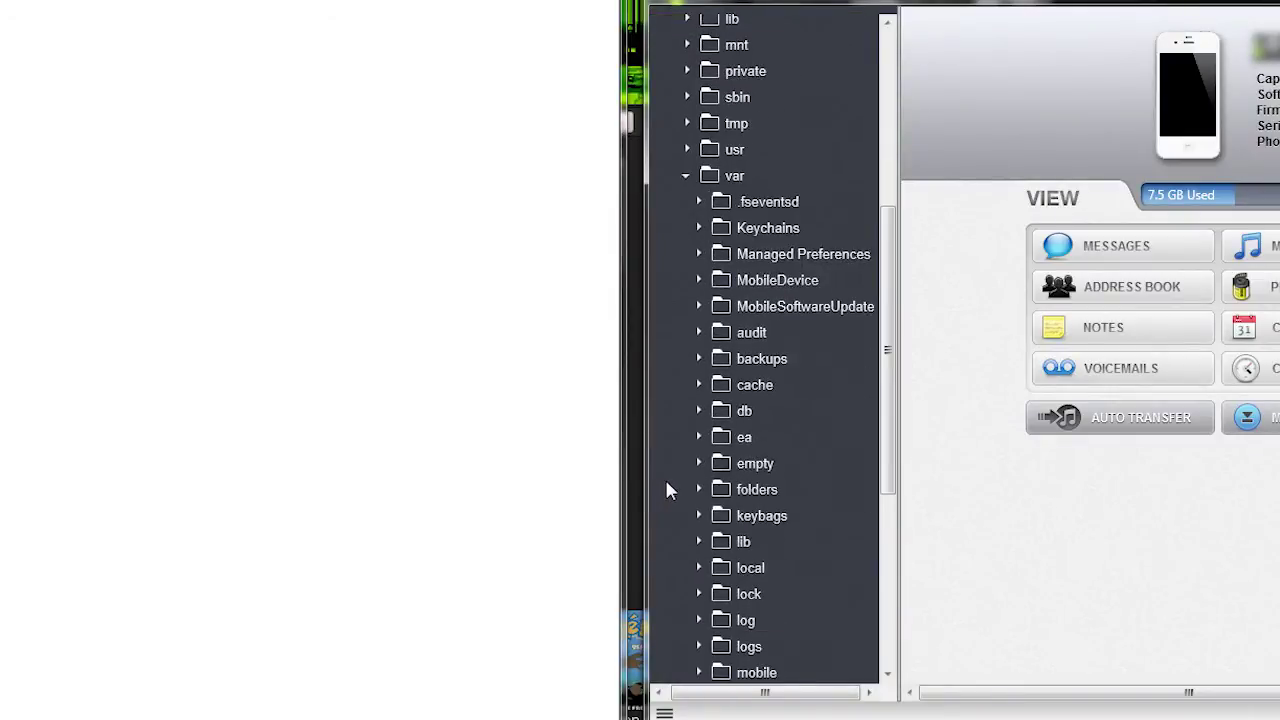
pyautogui.scroll(-2, 669, 479)
pyautogui.scroll(-1, 669, 484)
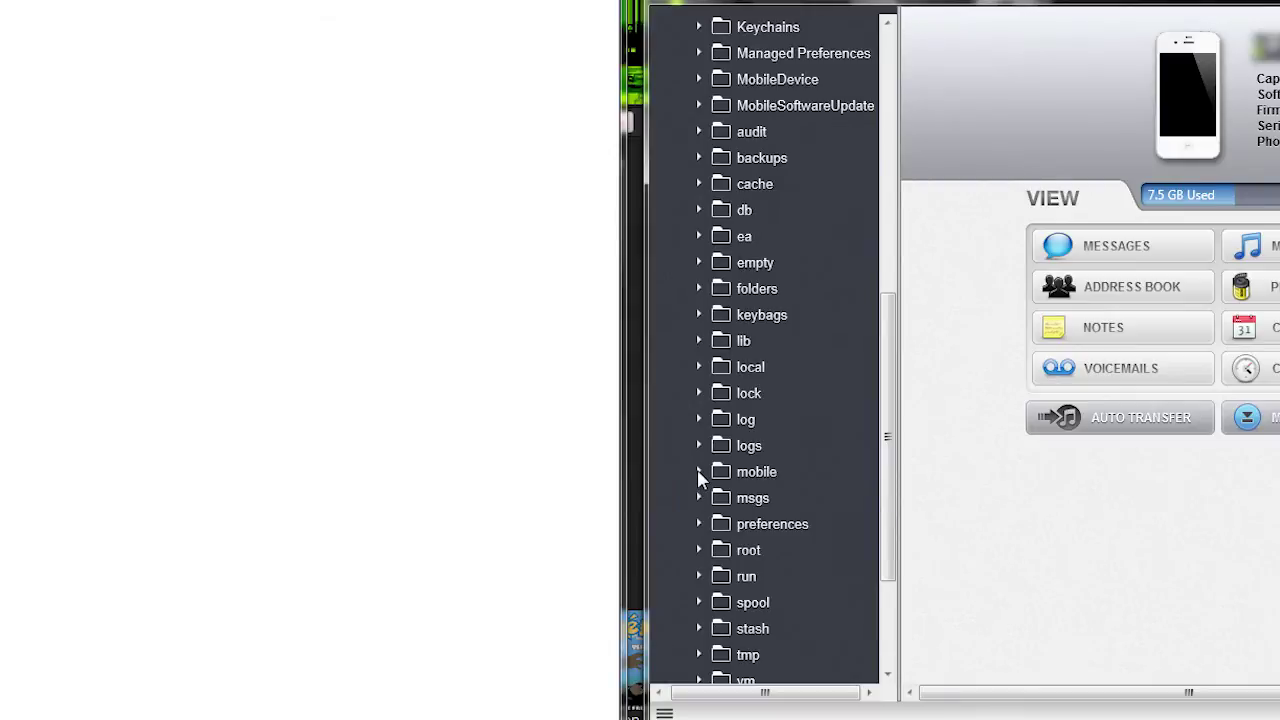
# - Expand mobile, Media and ROMs, then open the empty GAMEBOY folder
pyautogui.click(698, 472)
pyautogui.scroll(-2, 674, 485)
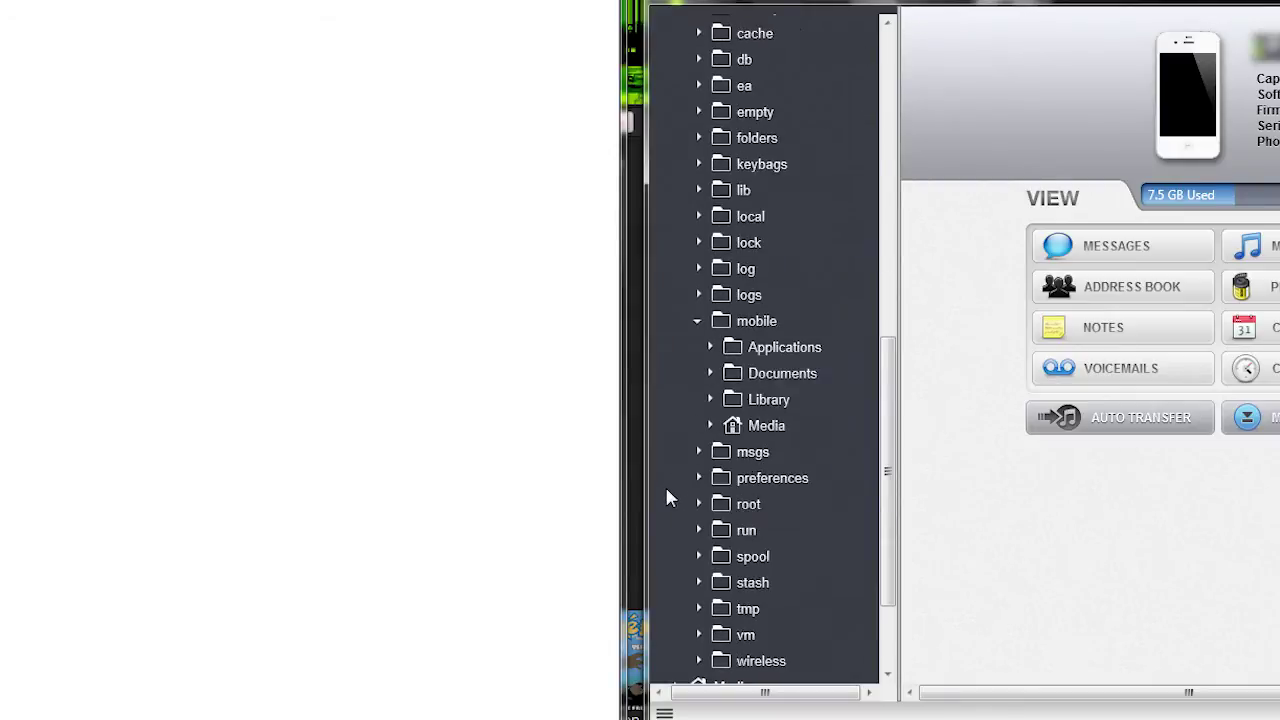
pyautogui.click(710, 426)
pyautogui.scroll(-3, 668, 430)
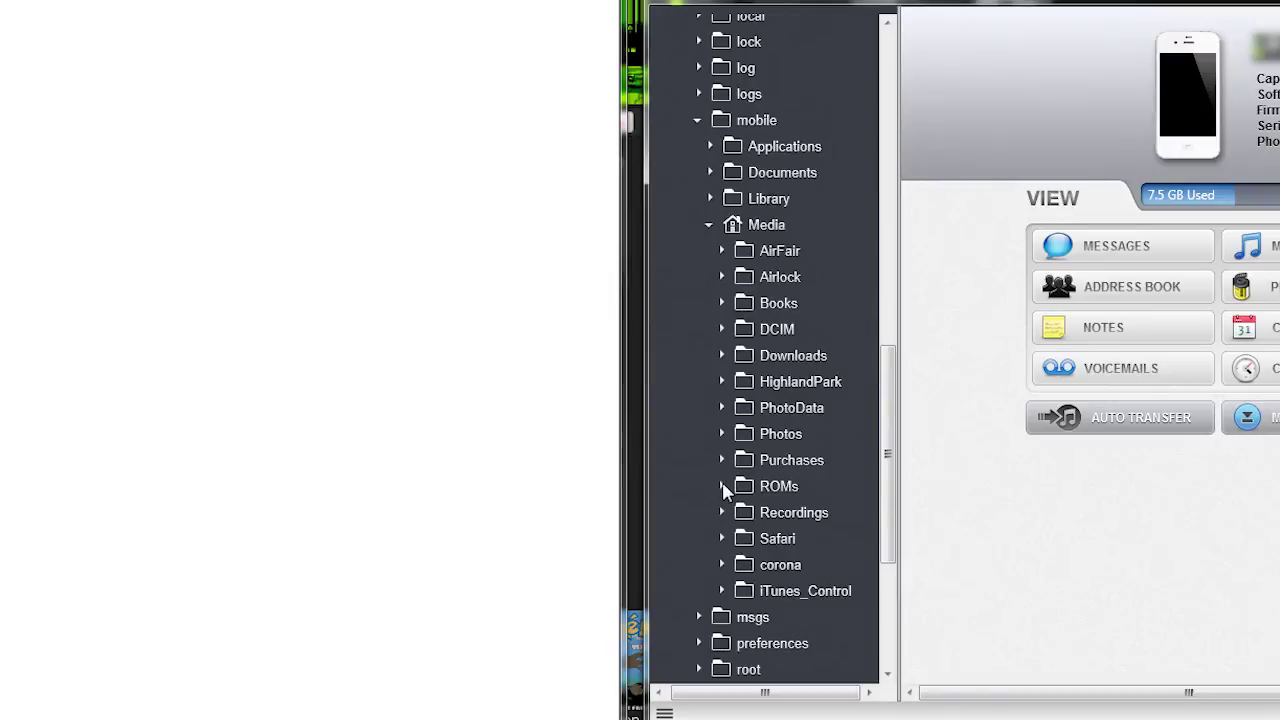
pyautogui.click(722, 486)
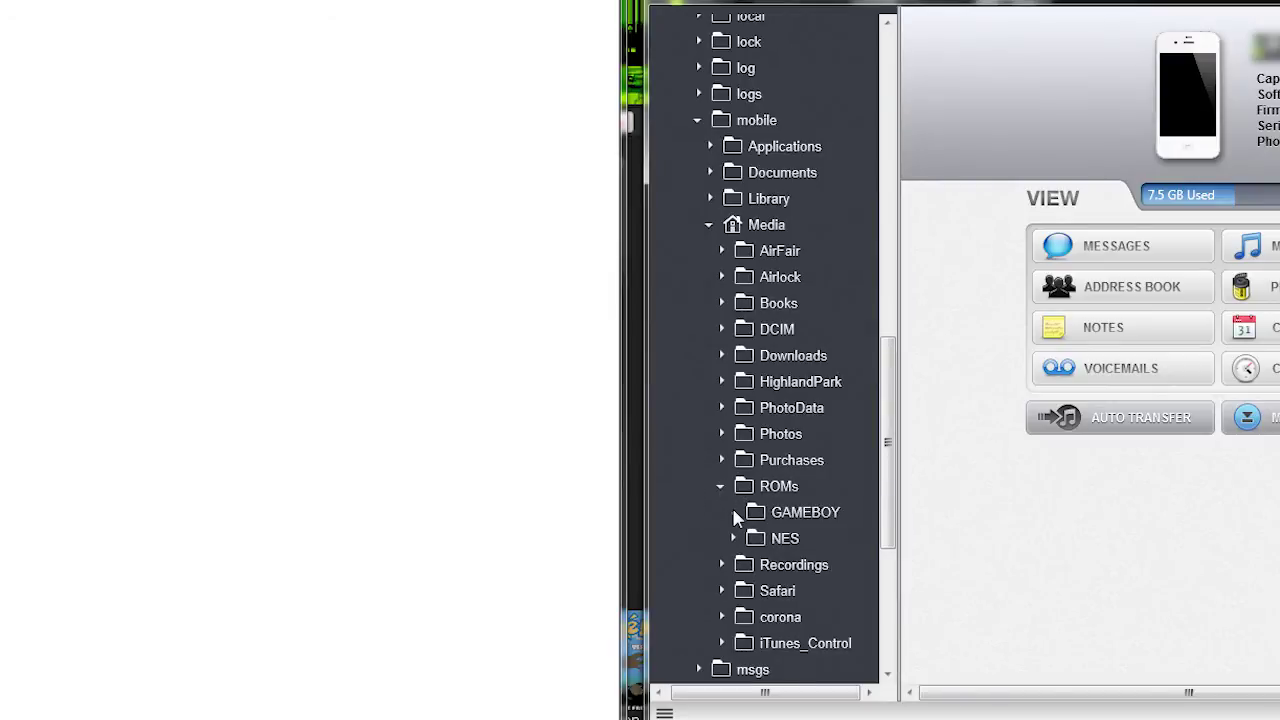
pyautogui.click(790, 514)
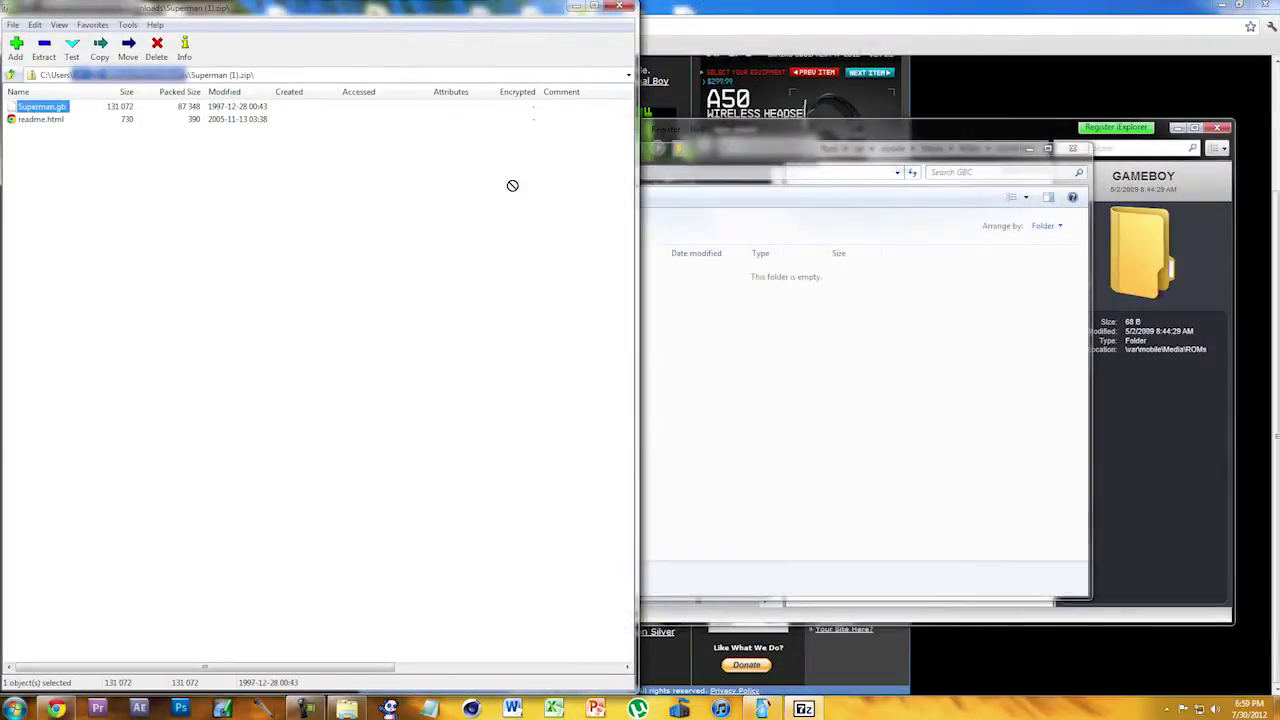
# - Extract Superman.gb into the GBC folder and copy it into the iPhone's GAMEBOY folder
pyautogui.moveTo(764, 350); pyautogui.dragTo(765, 350)
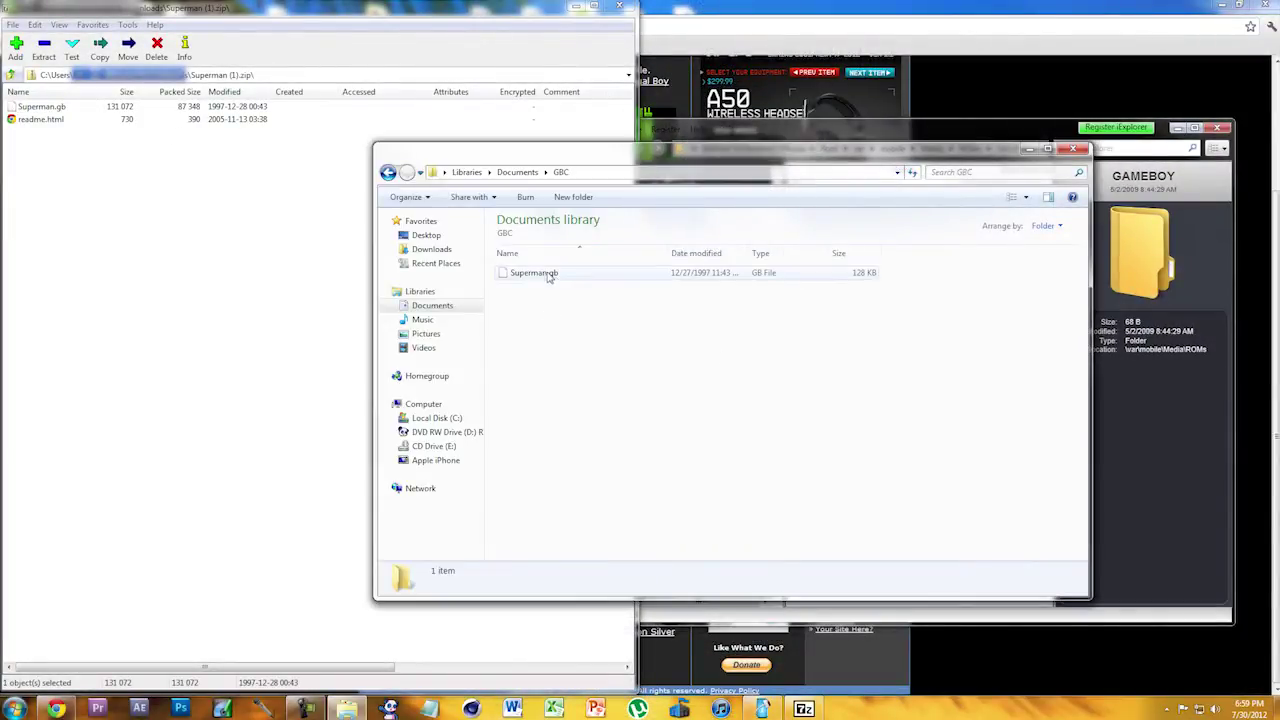
pyautogui.click(619, 7)
pyautogui.moveTo(608, 159); pyautogui.dragTo(244, 133)
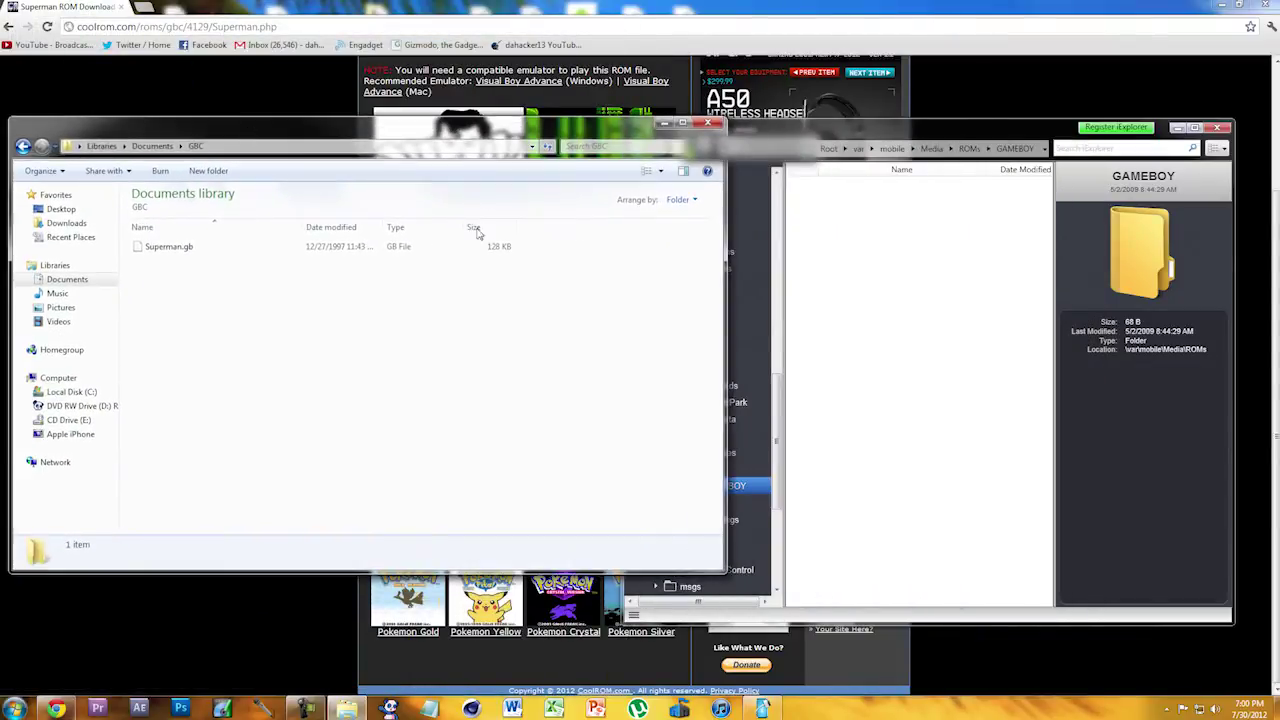
pyautogui.moveTo(732, 318); pyautogui.dragTo(567, 310)
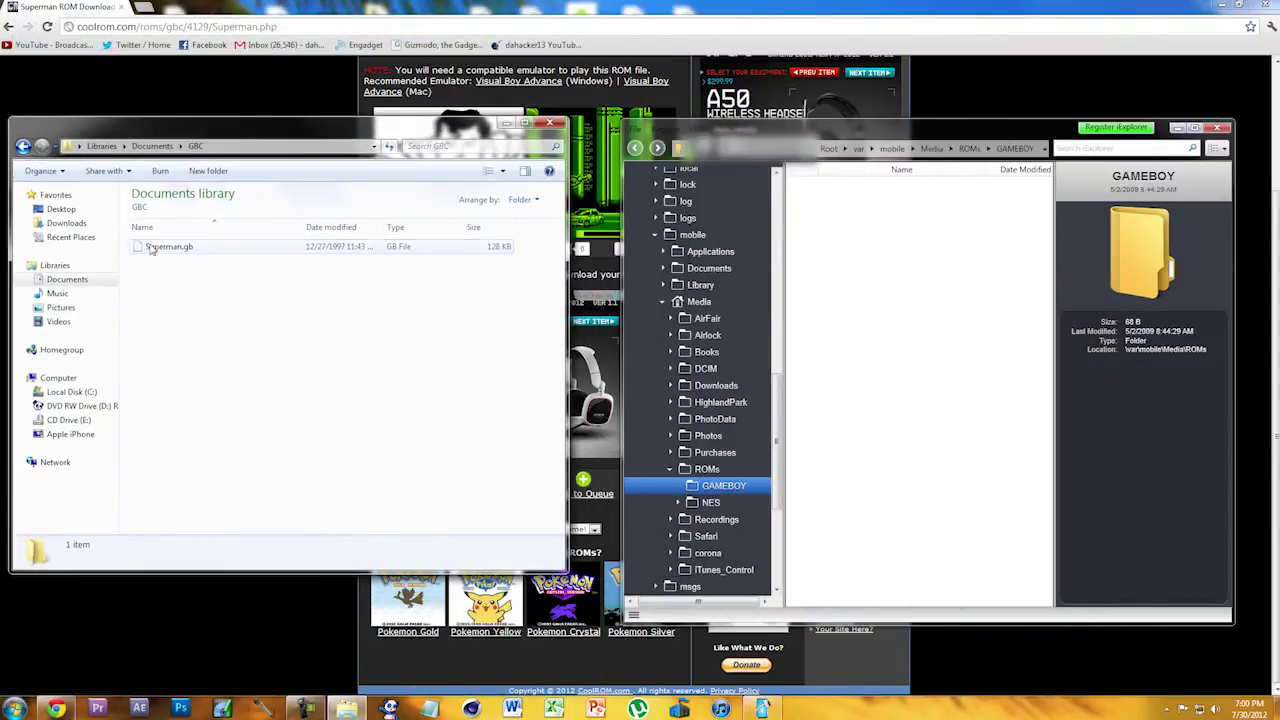
pyautogui.moveTo(150, 249); pyautogui.dragTo(783, 346)
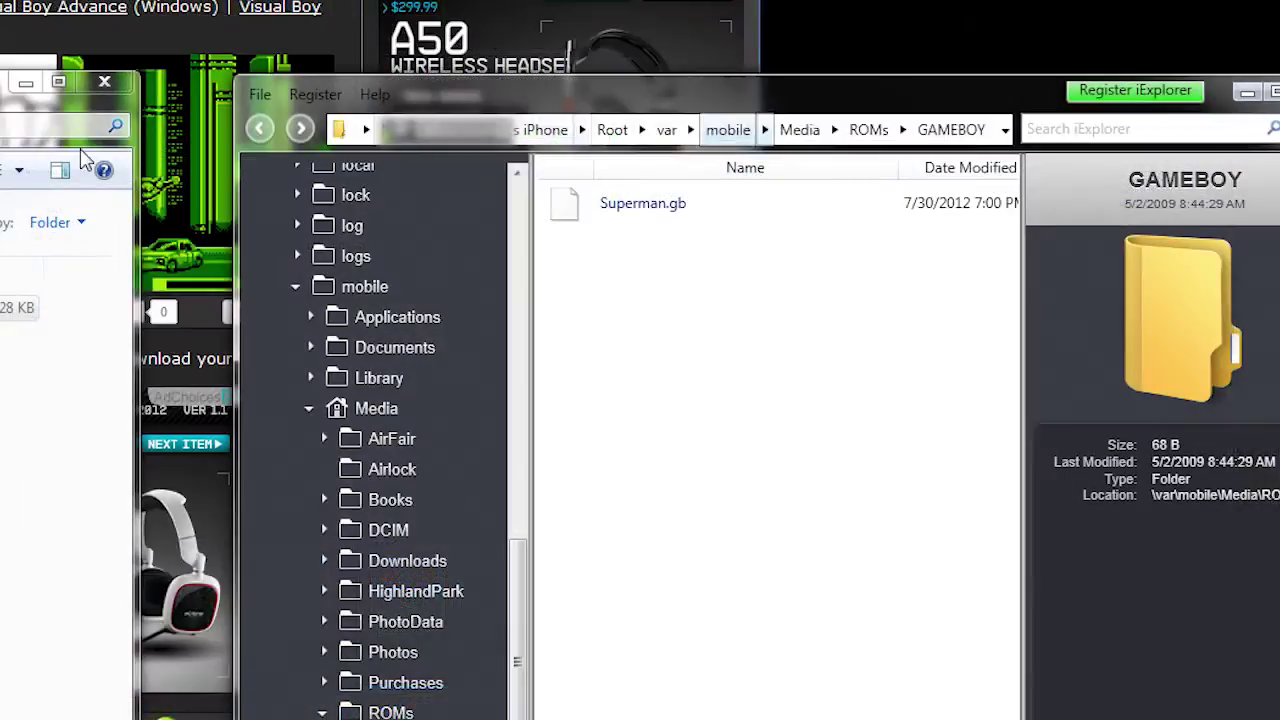
pyautogui.click(105, 83)
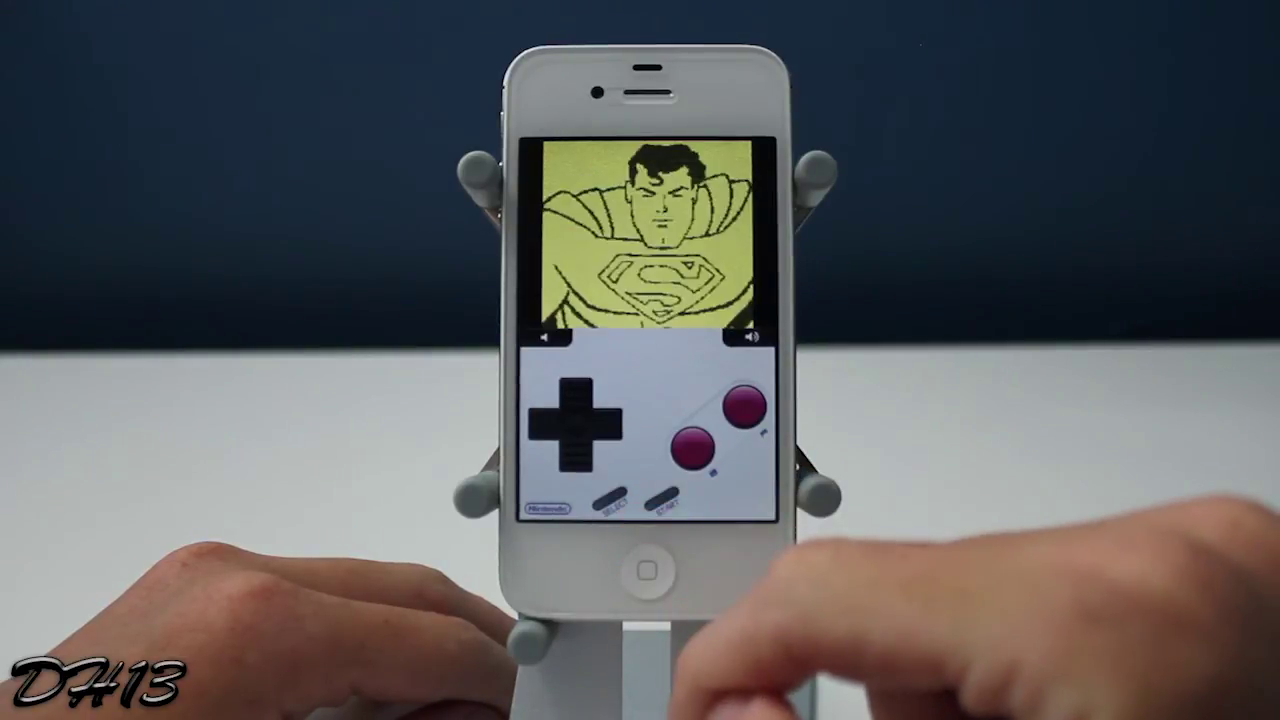
# - Advance Superman past its title artwork to the opening mission text about four keys
pyautogui.press('Return')
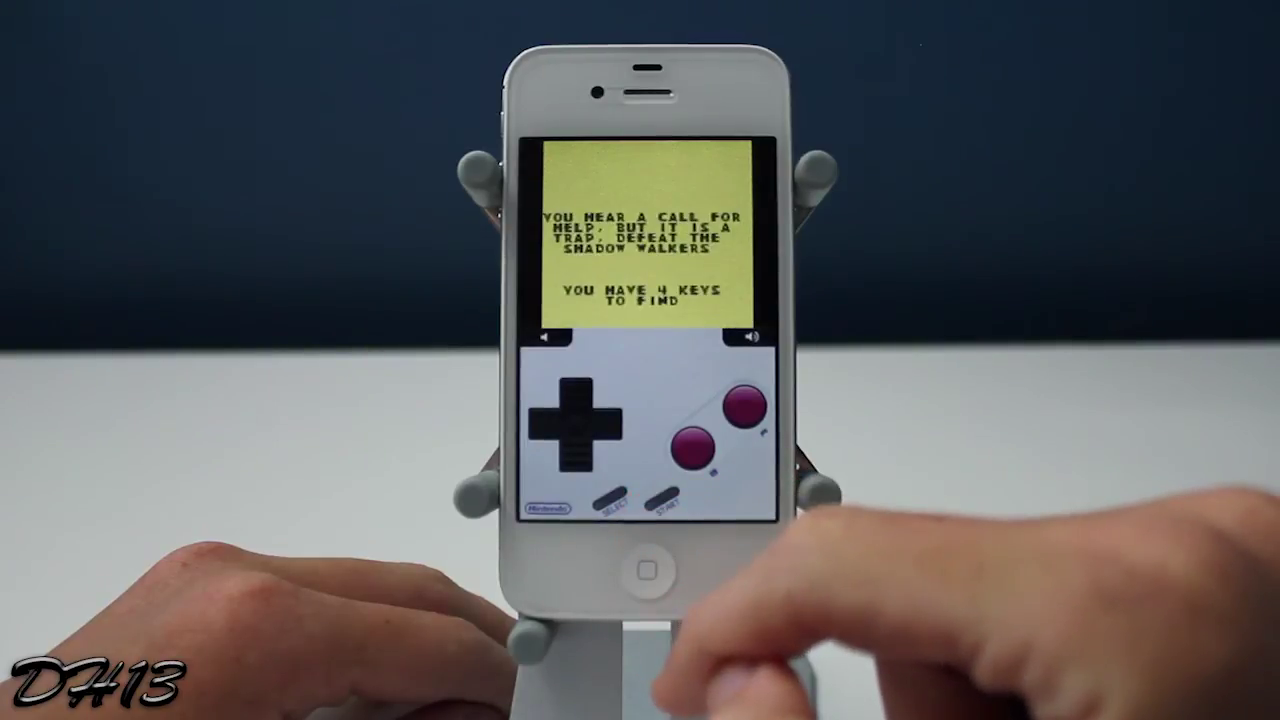